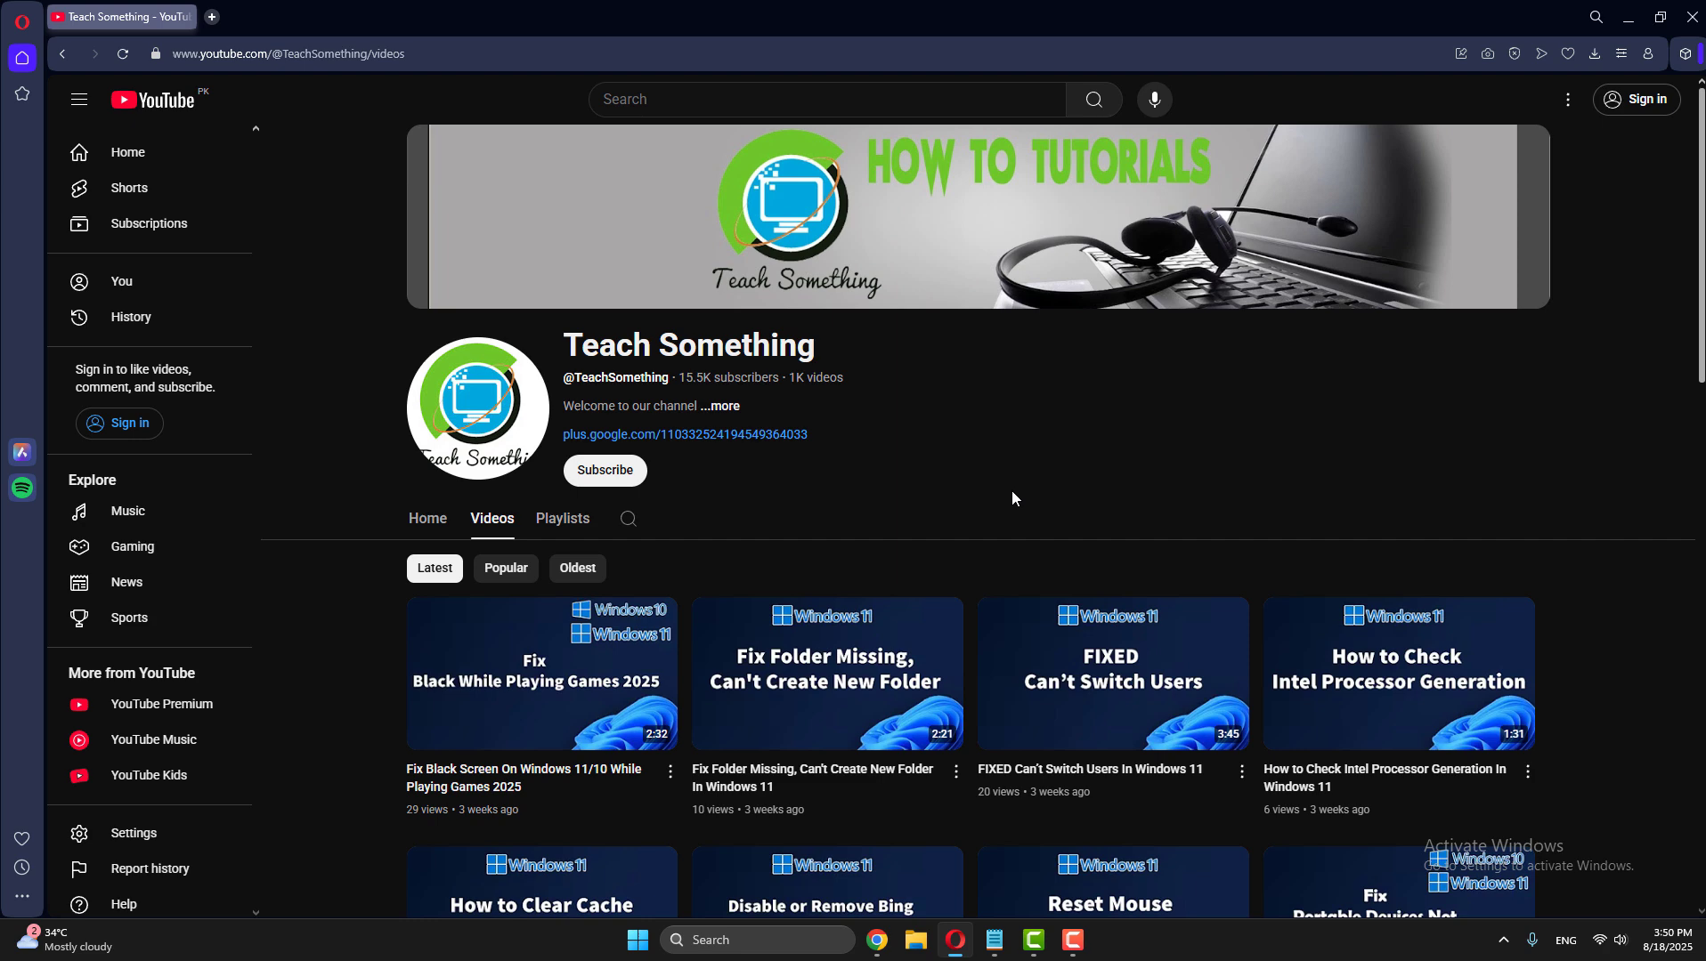
- Open Control Panel's Programs and Features and bring up the list for turning Windows features on or off
click(714, 951)
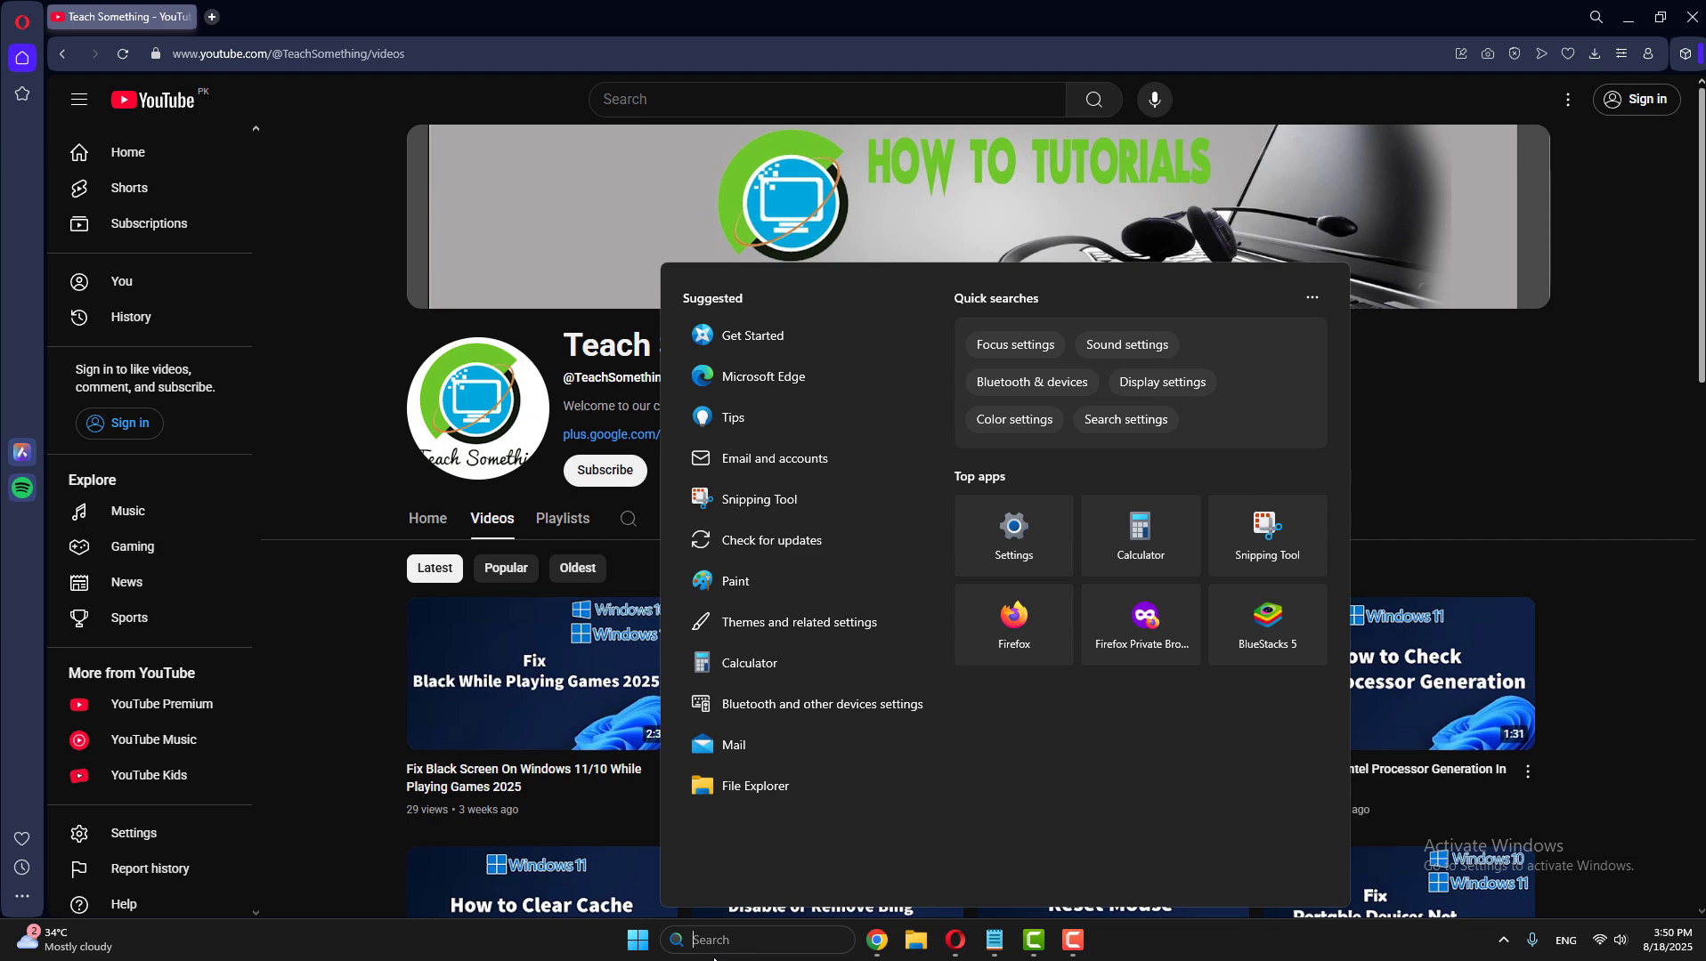
text(cont)
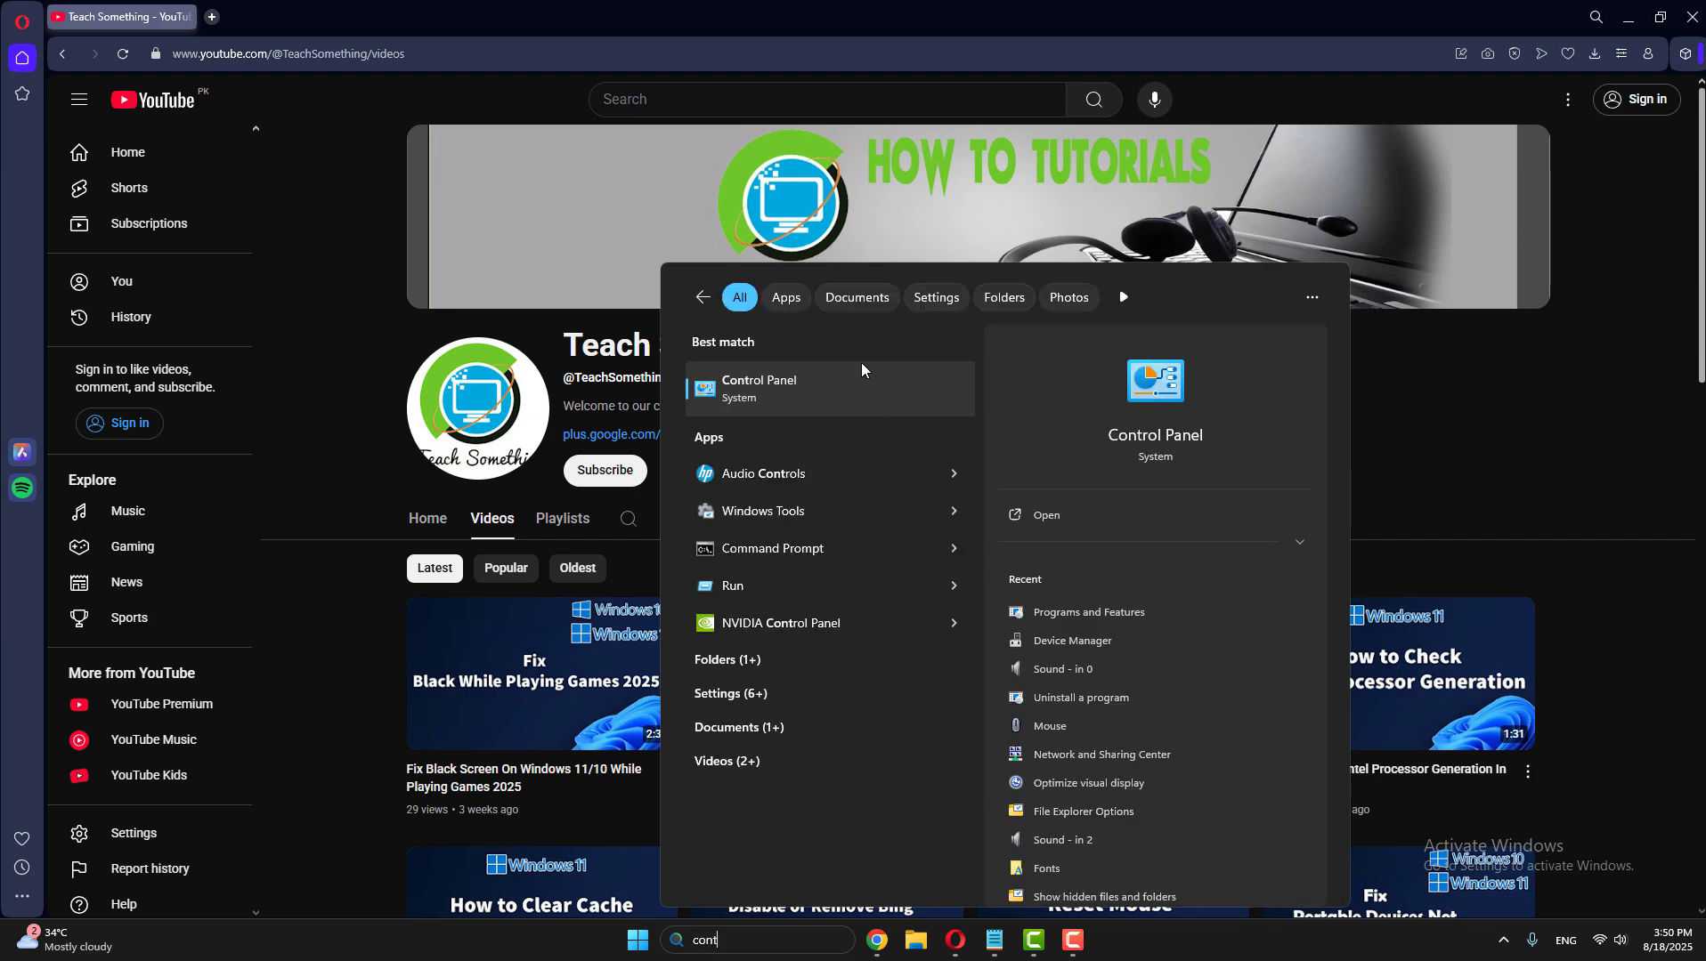
key(Return)
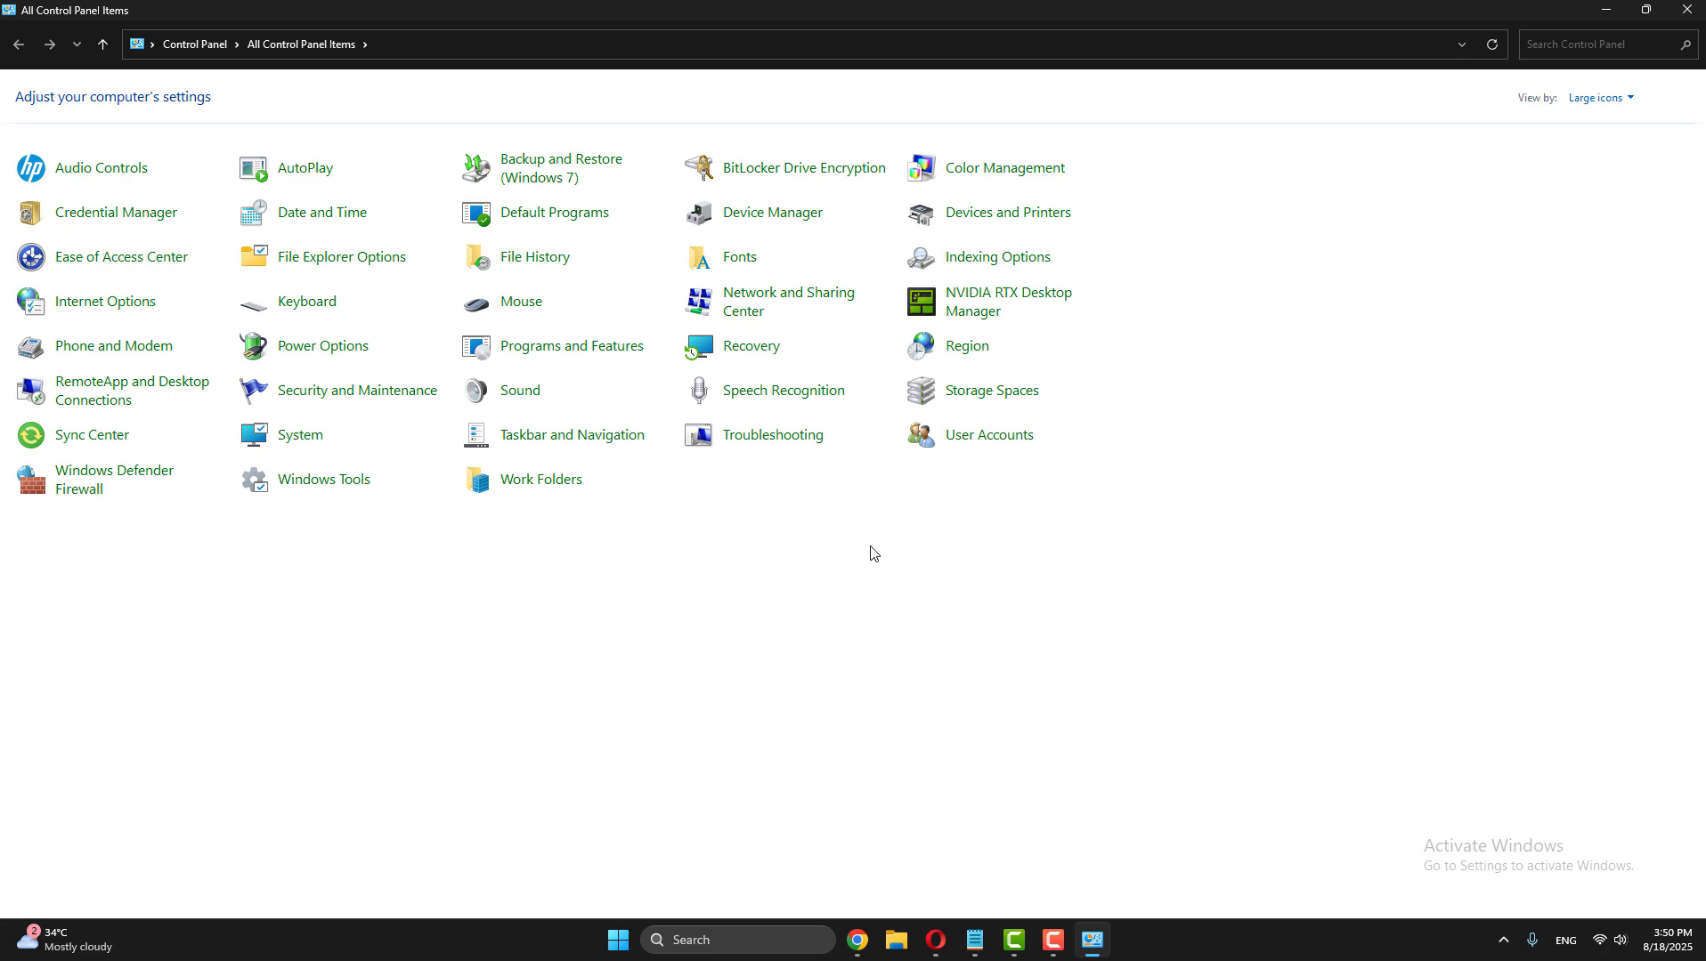
click(545, 351)
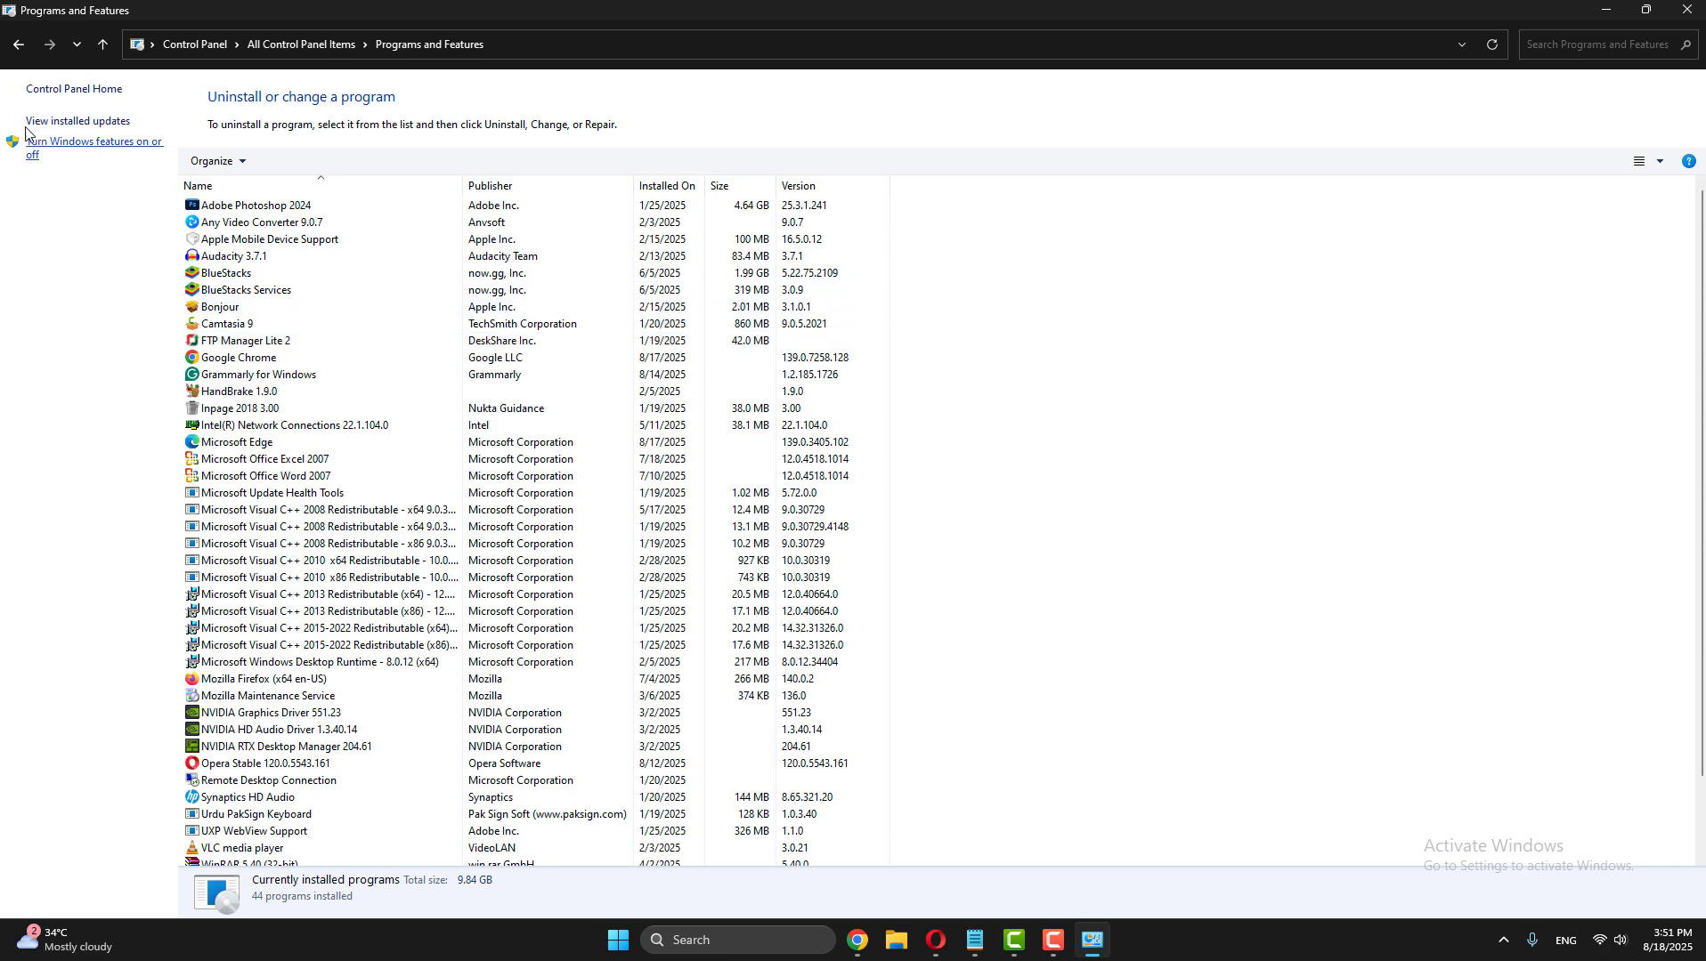
click(114, 148)
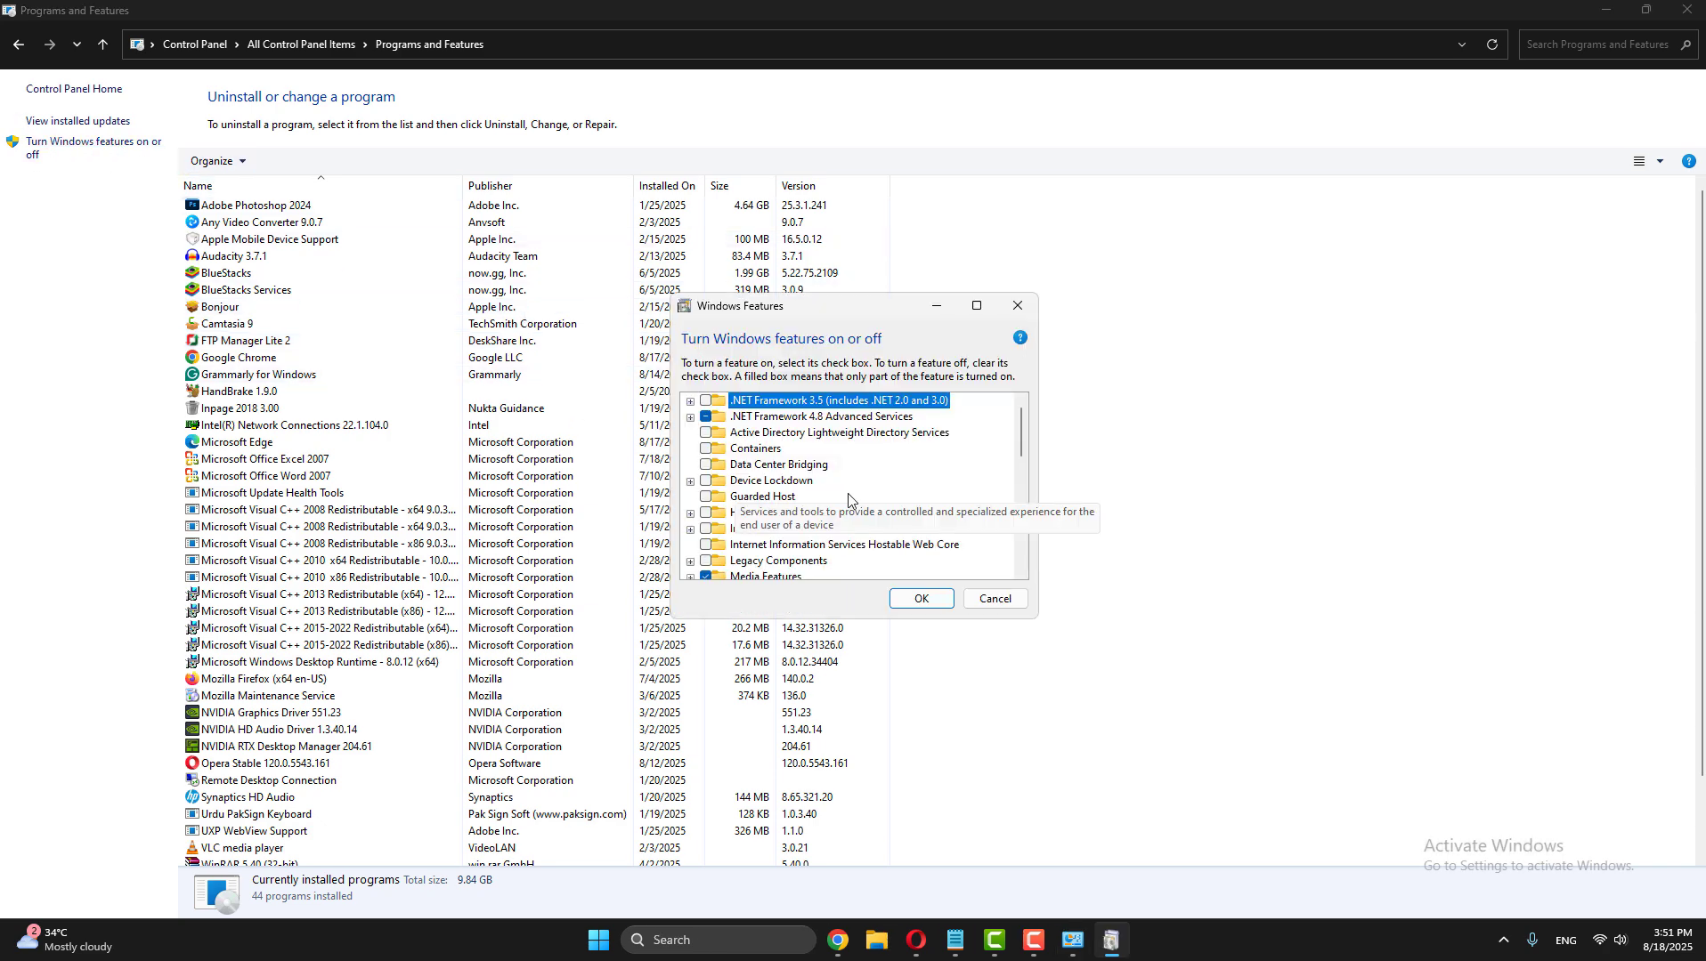
- Enable SMB 1.0/CIFS File Sharing Support with all its subcomponents, apply the change without restarting, and close Programs and Features
scroll(725, 532, down, 2)
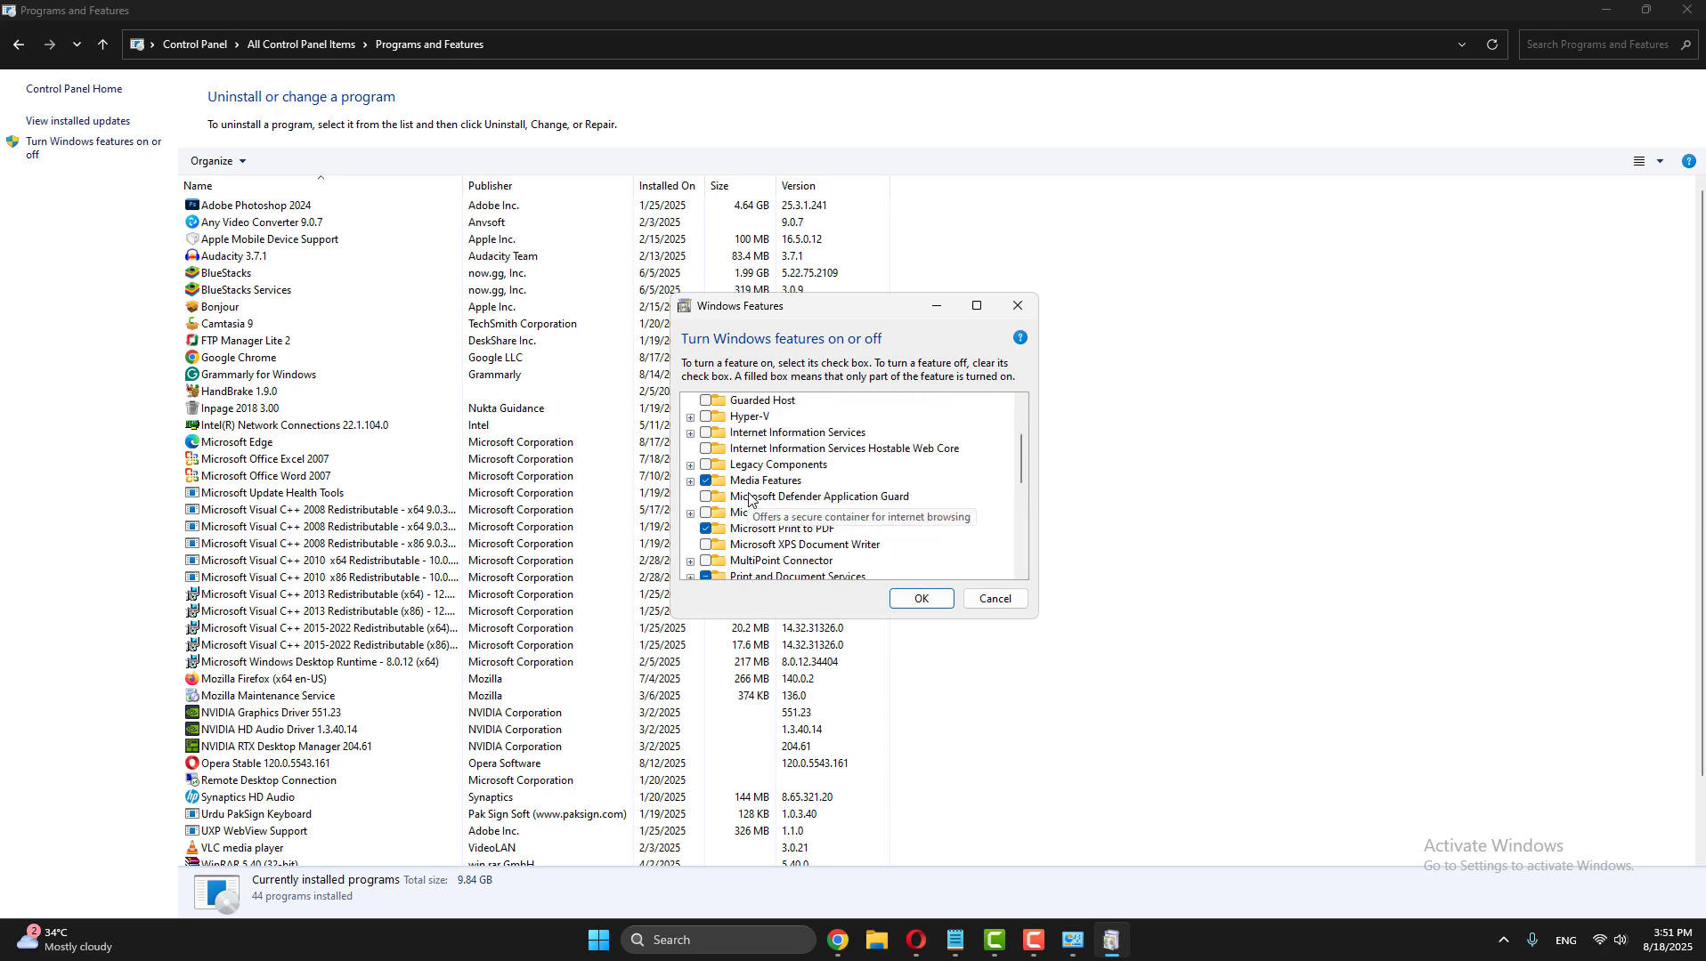
scroll(747, 525, down, 2)
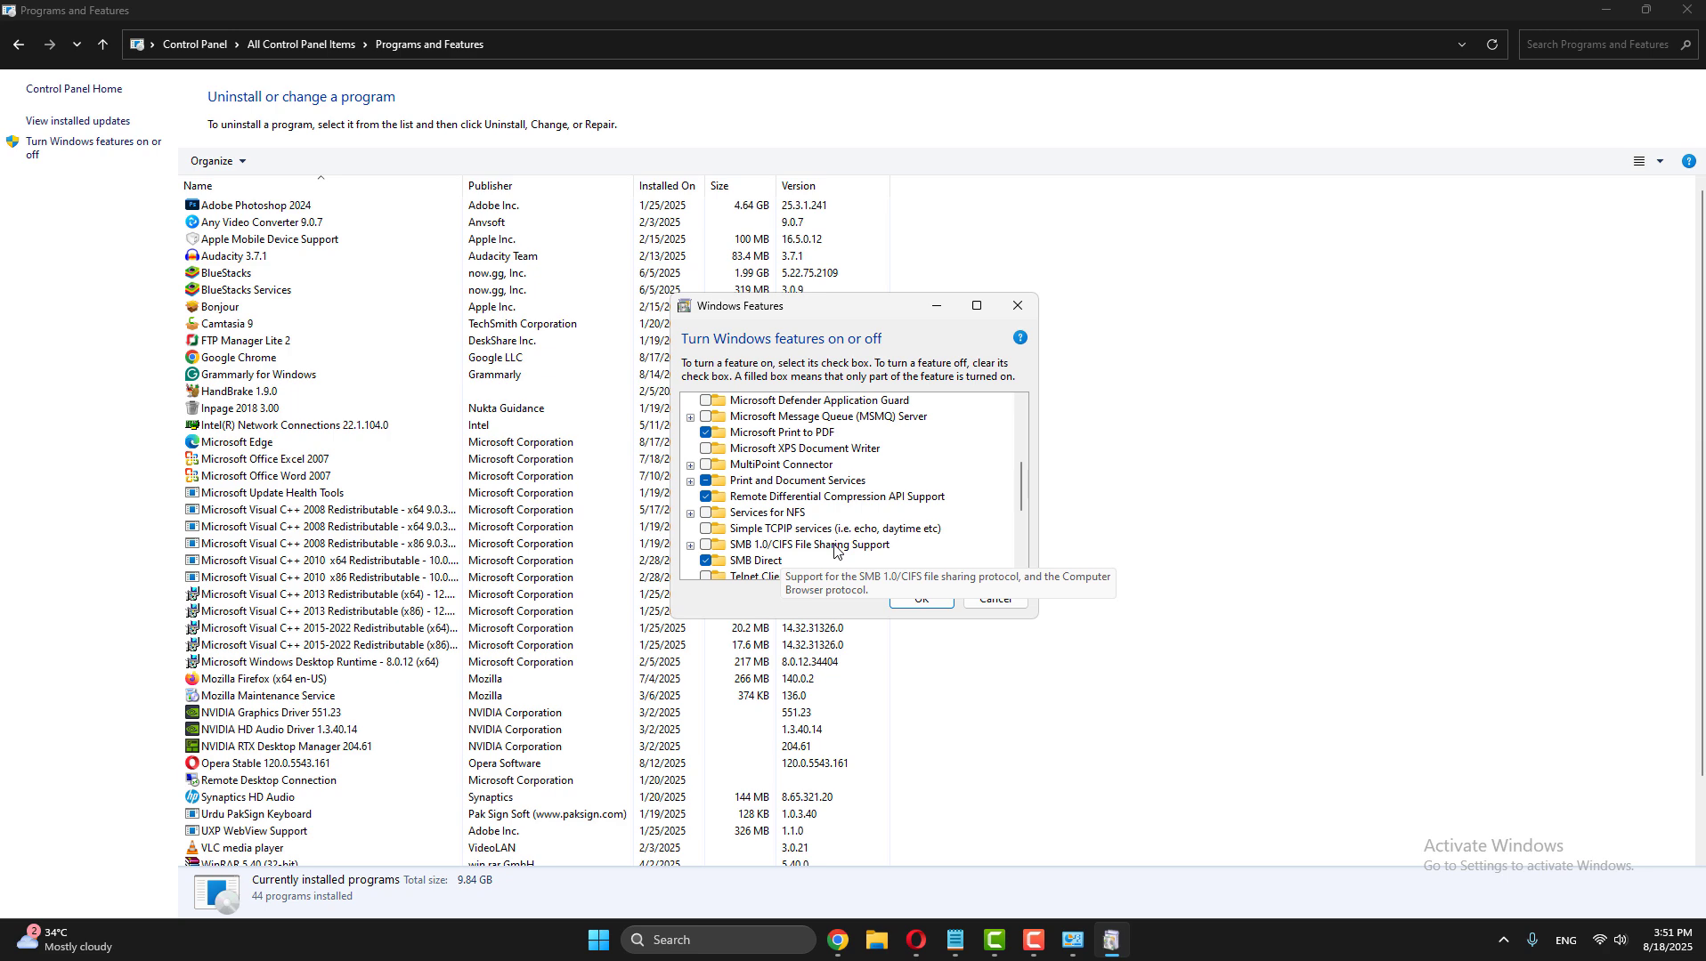
scroll(835, 547, down, 1)
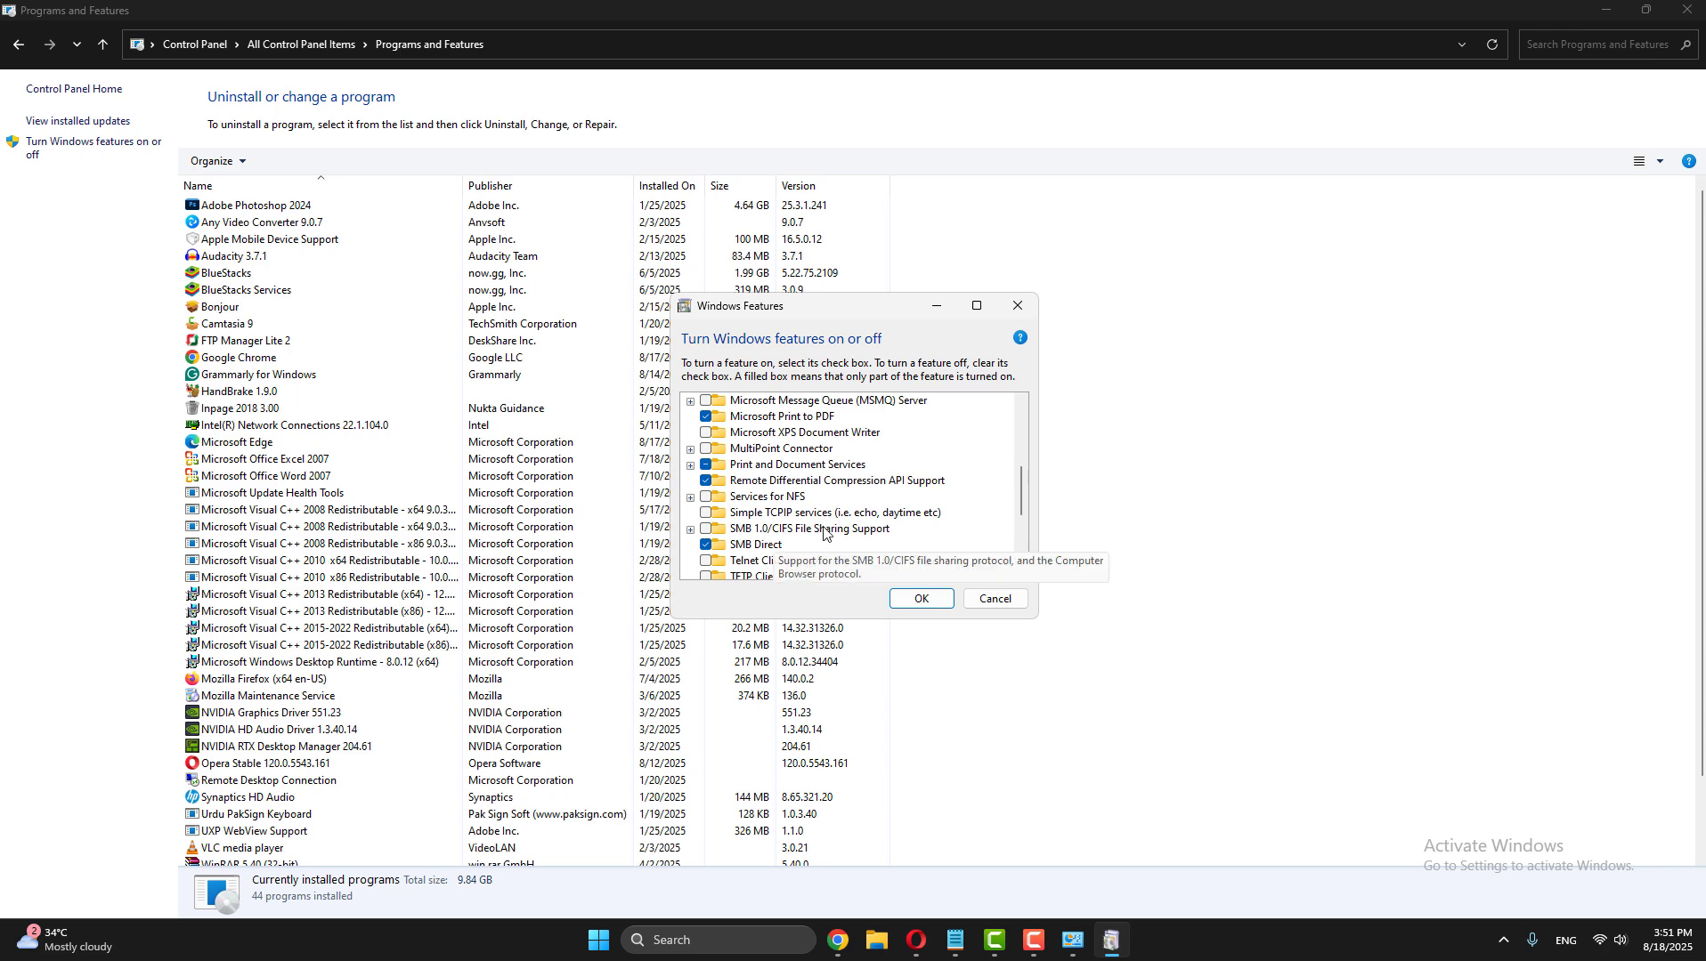
click(704, 531)
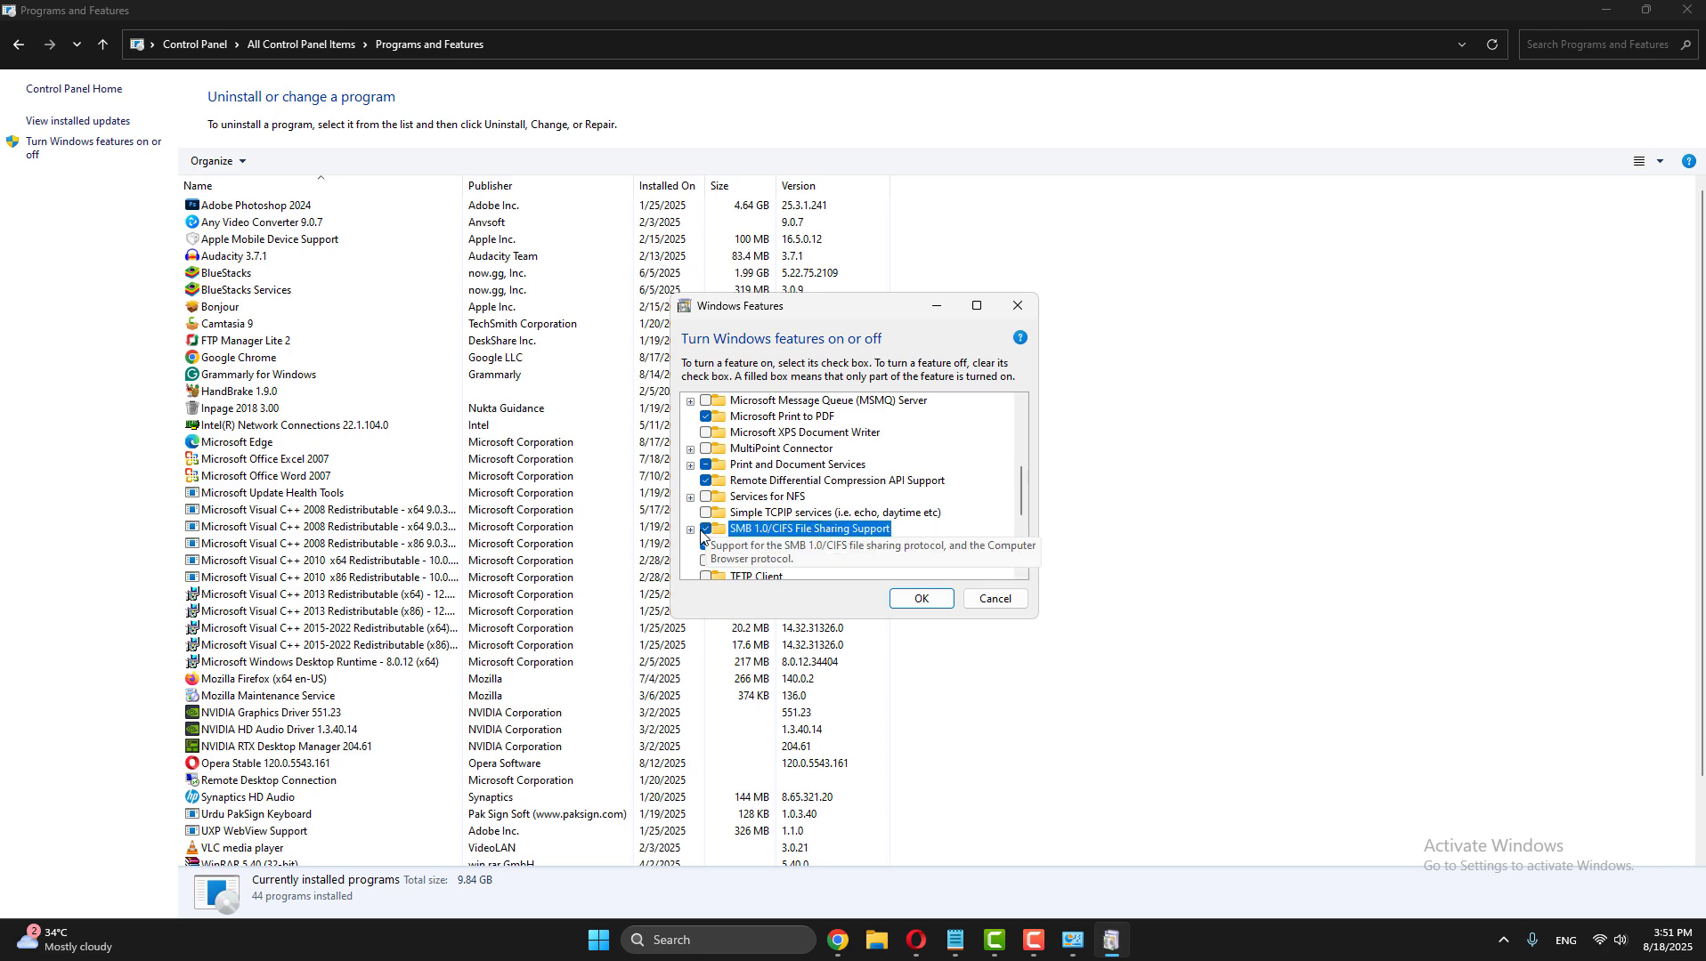
click(690, 530)
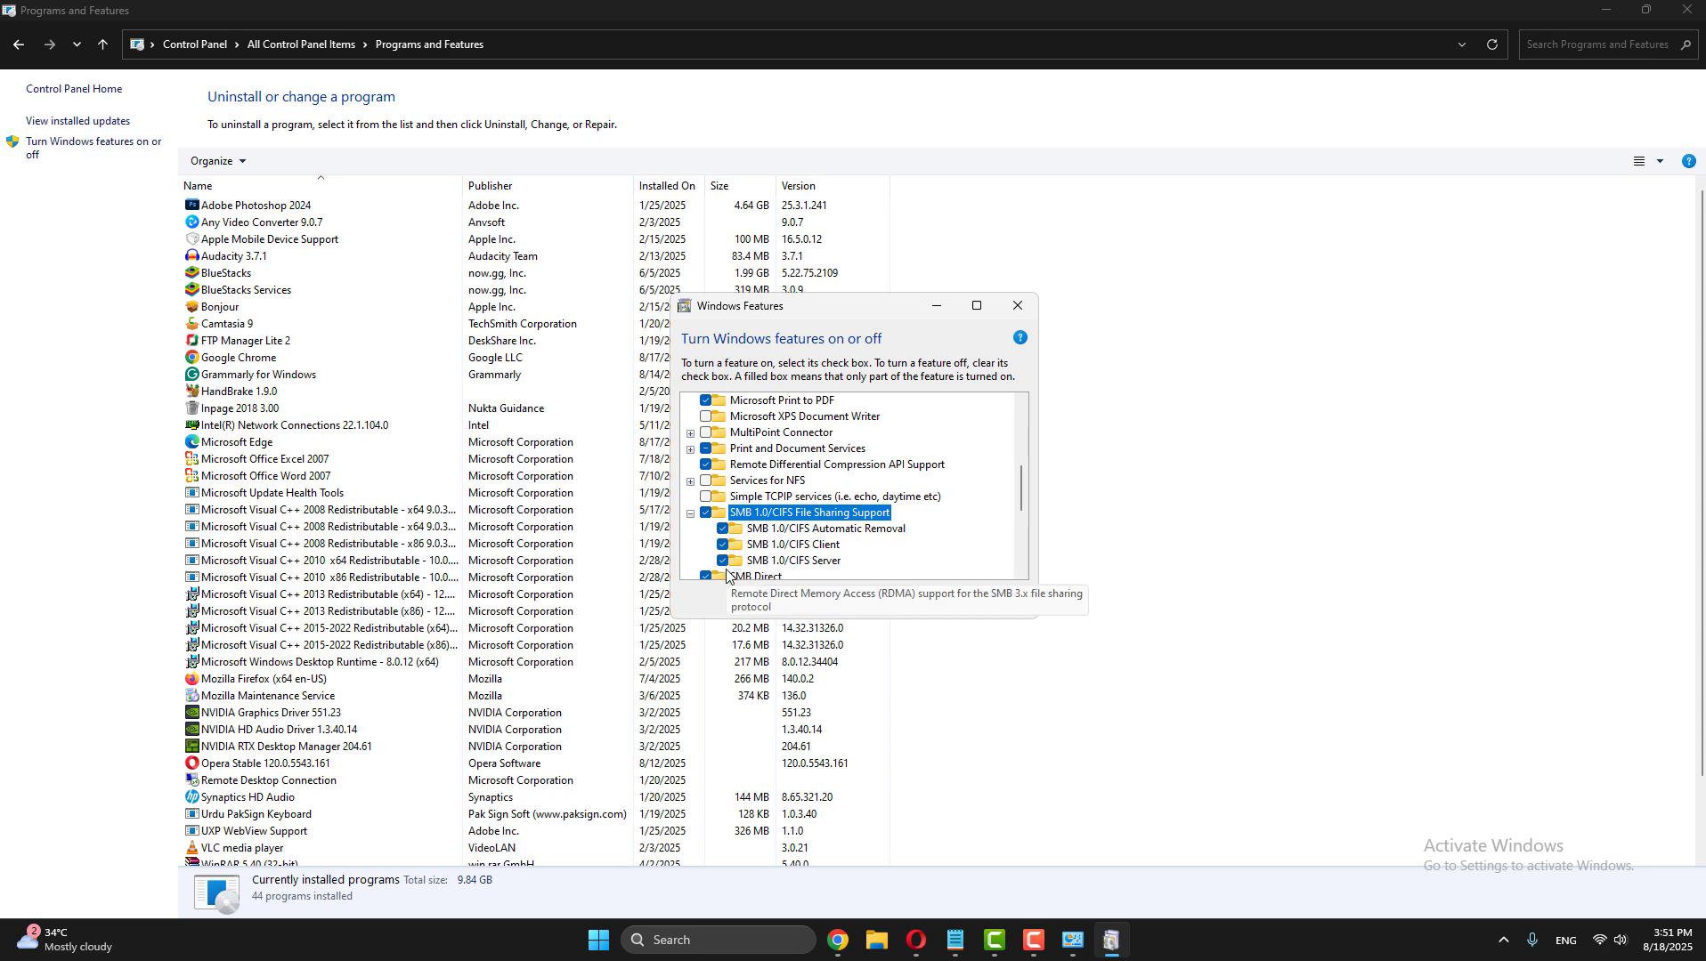
click(919, 602)
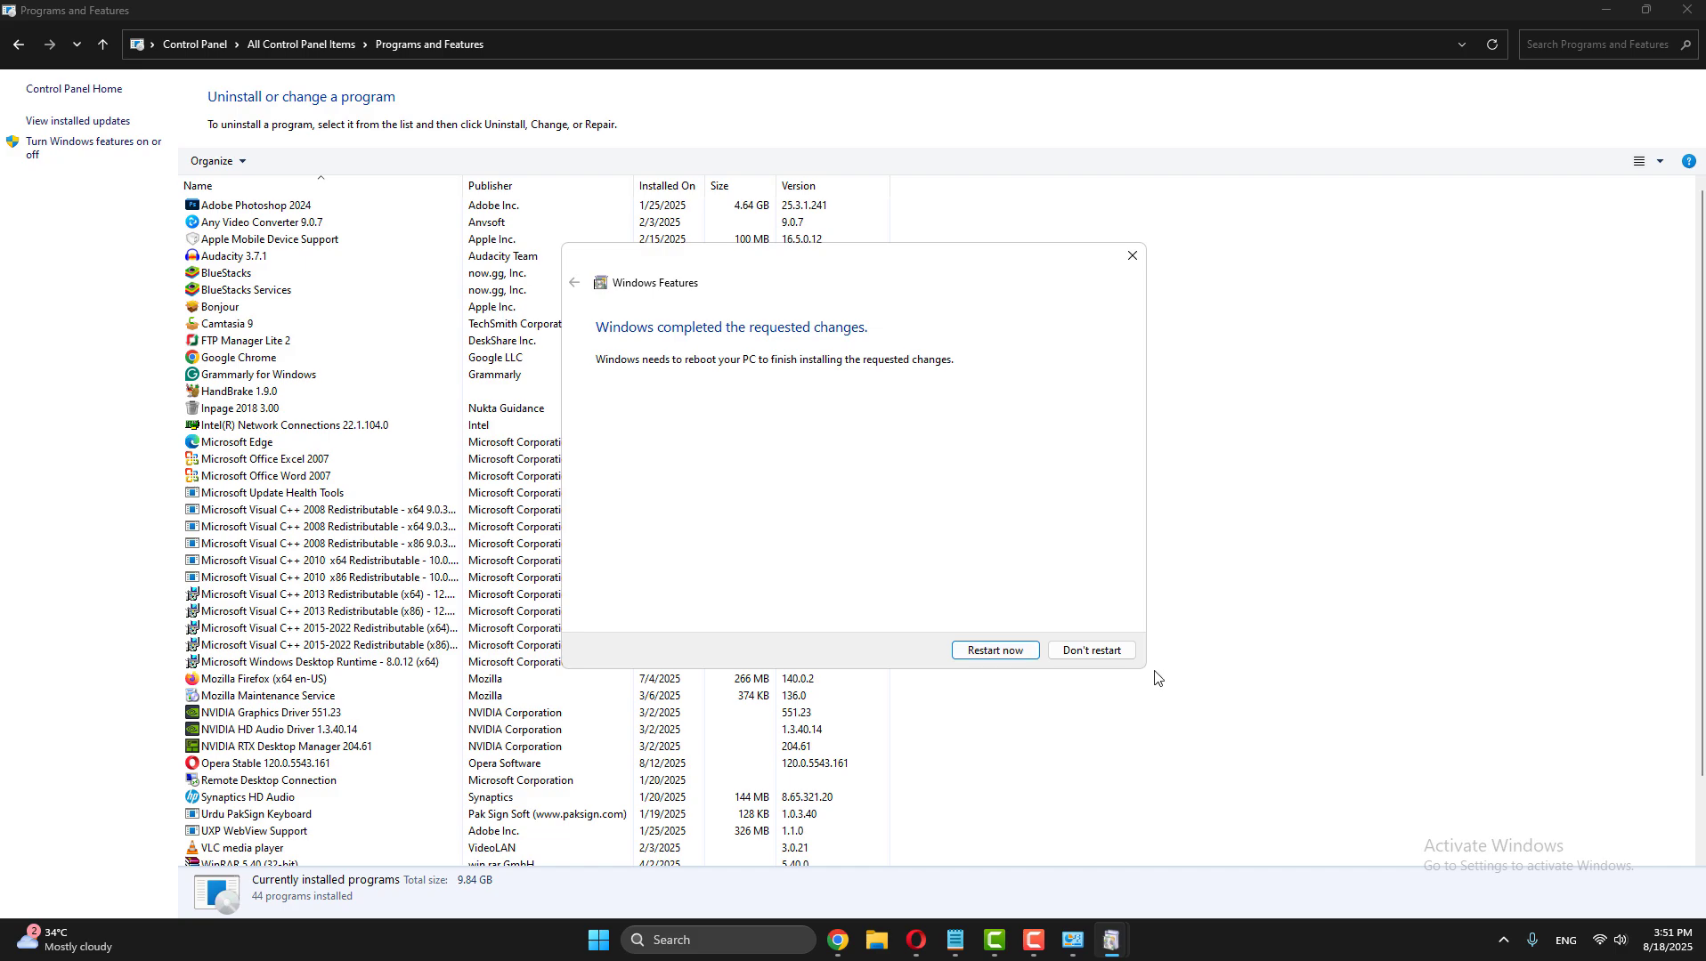
click(1117, 656)
click(1687, 10)
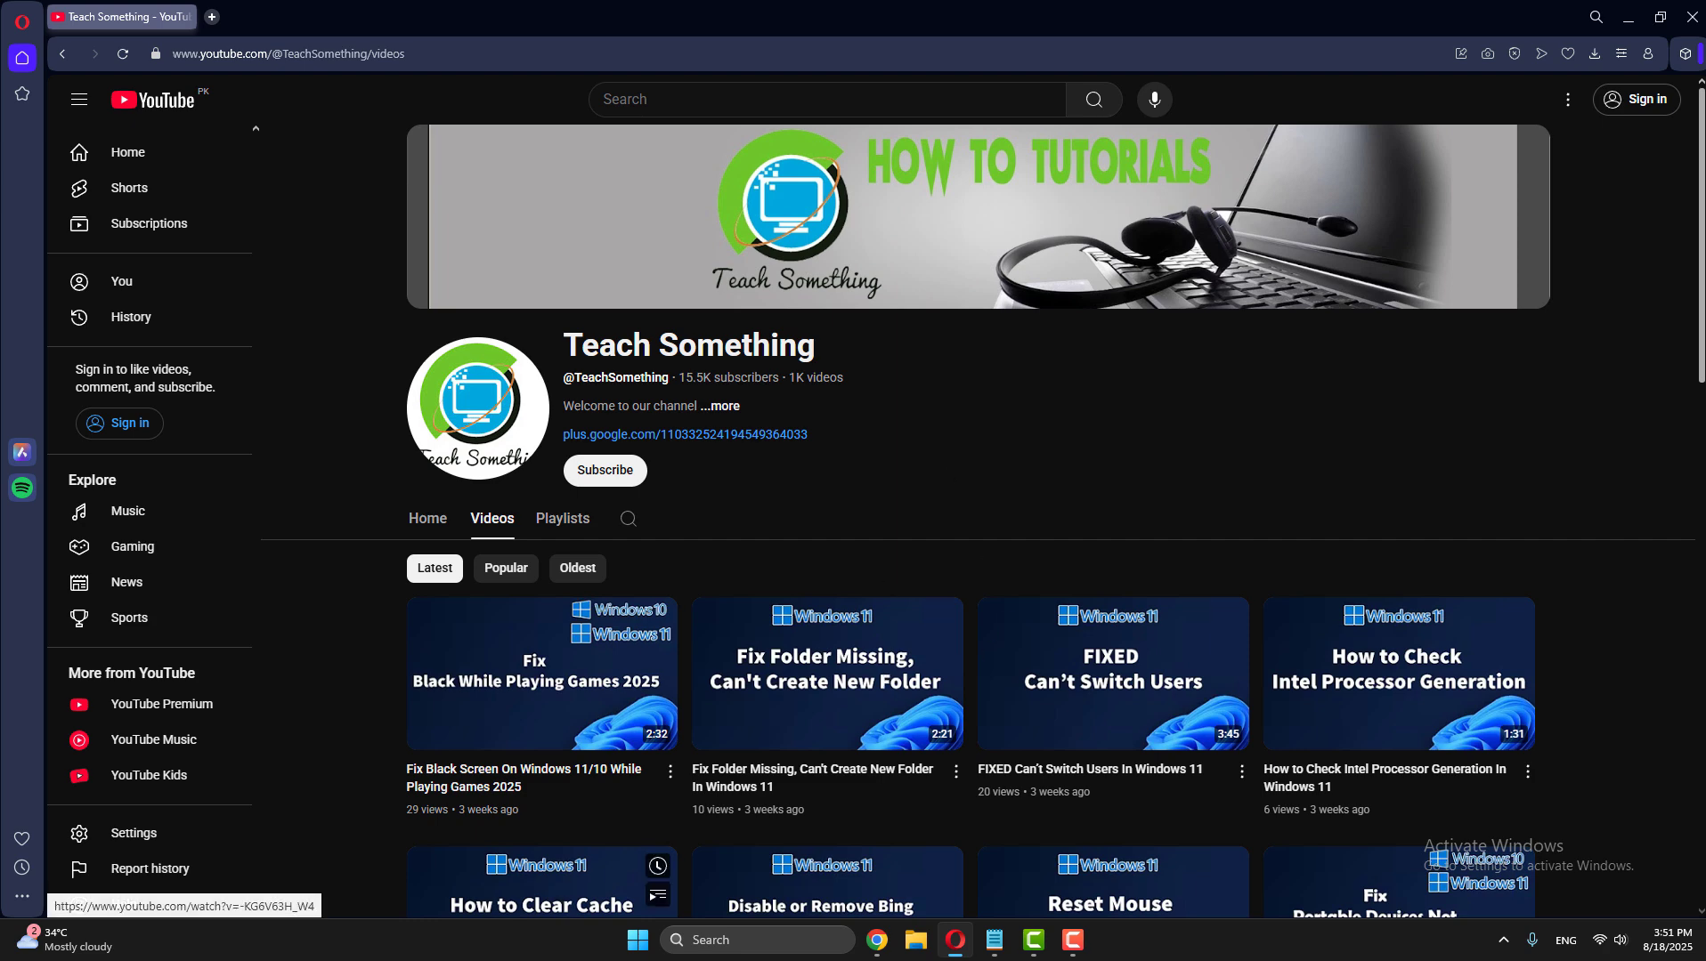
- Open the advanced sharing settings from Control Panel's Network and Sharing Center
click(714, 942)
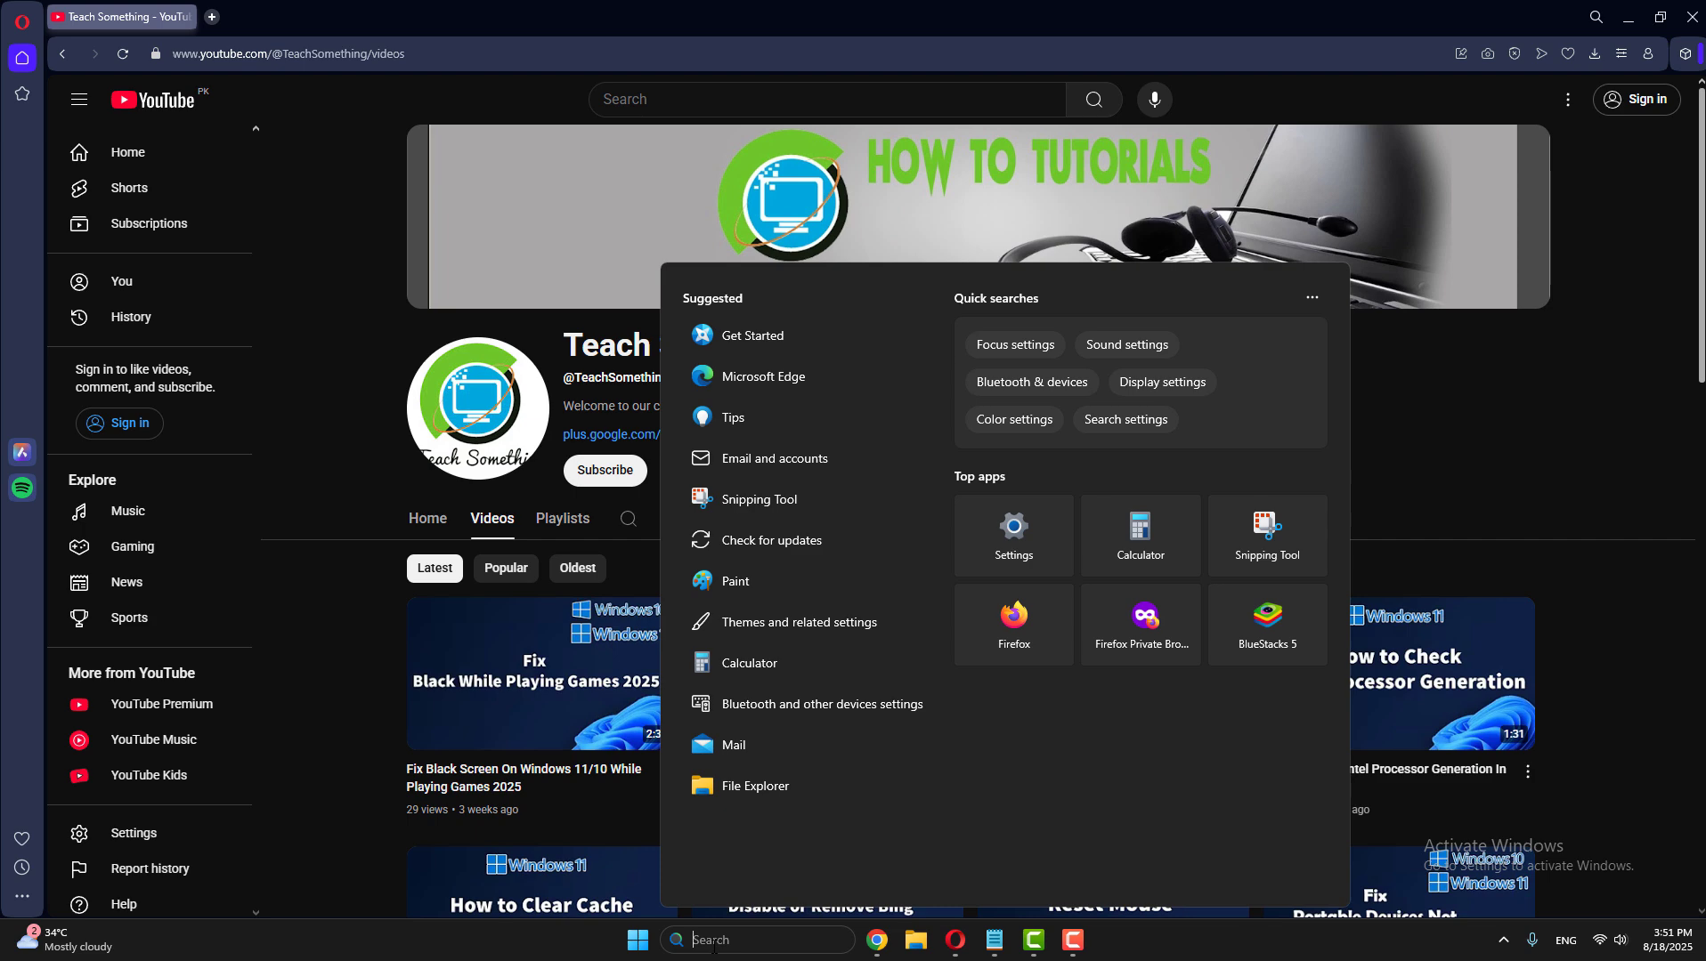
text(cont)
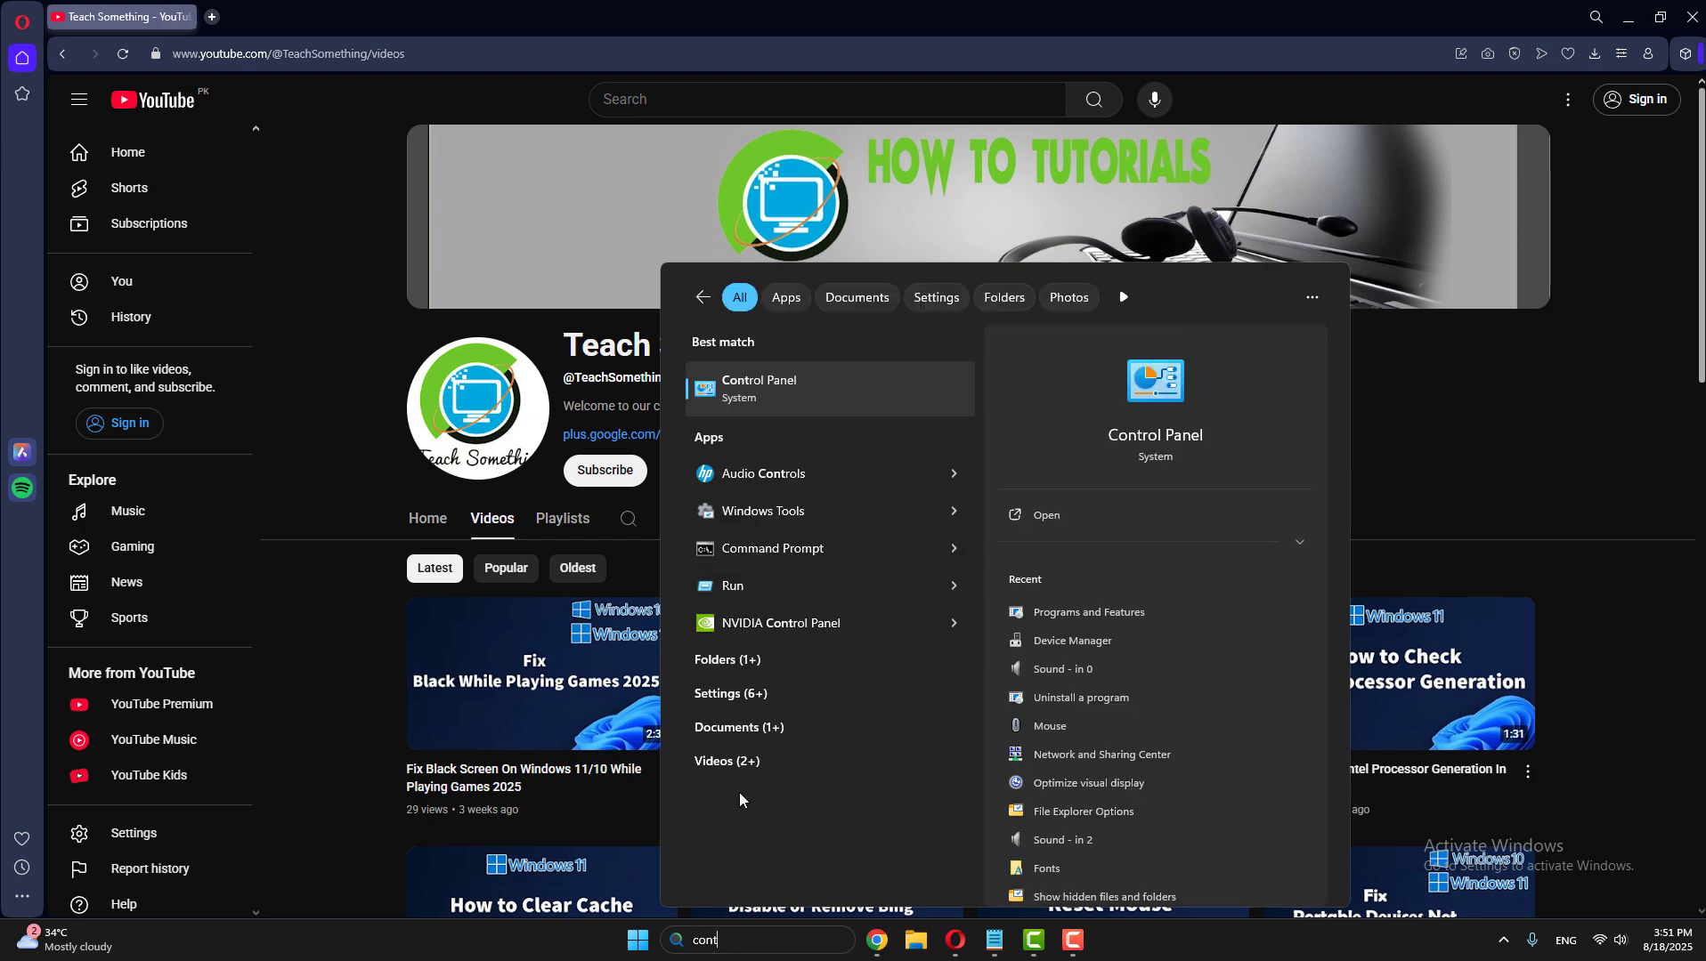
click(763, 390)
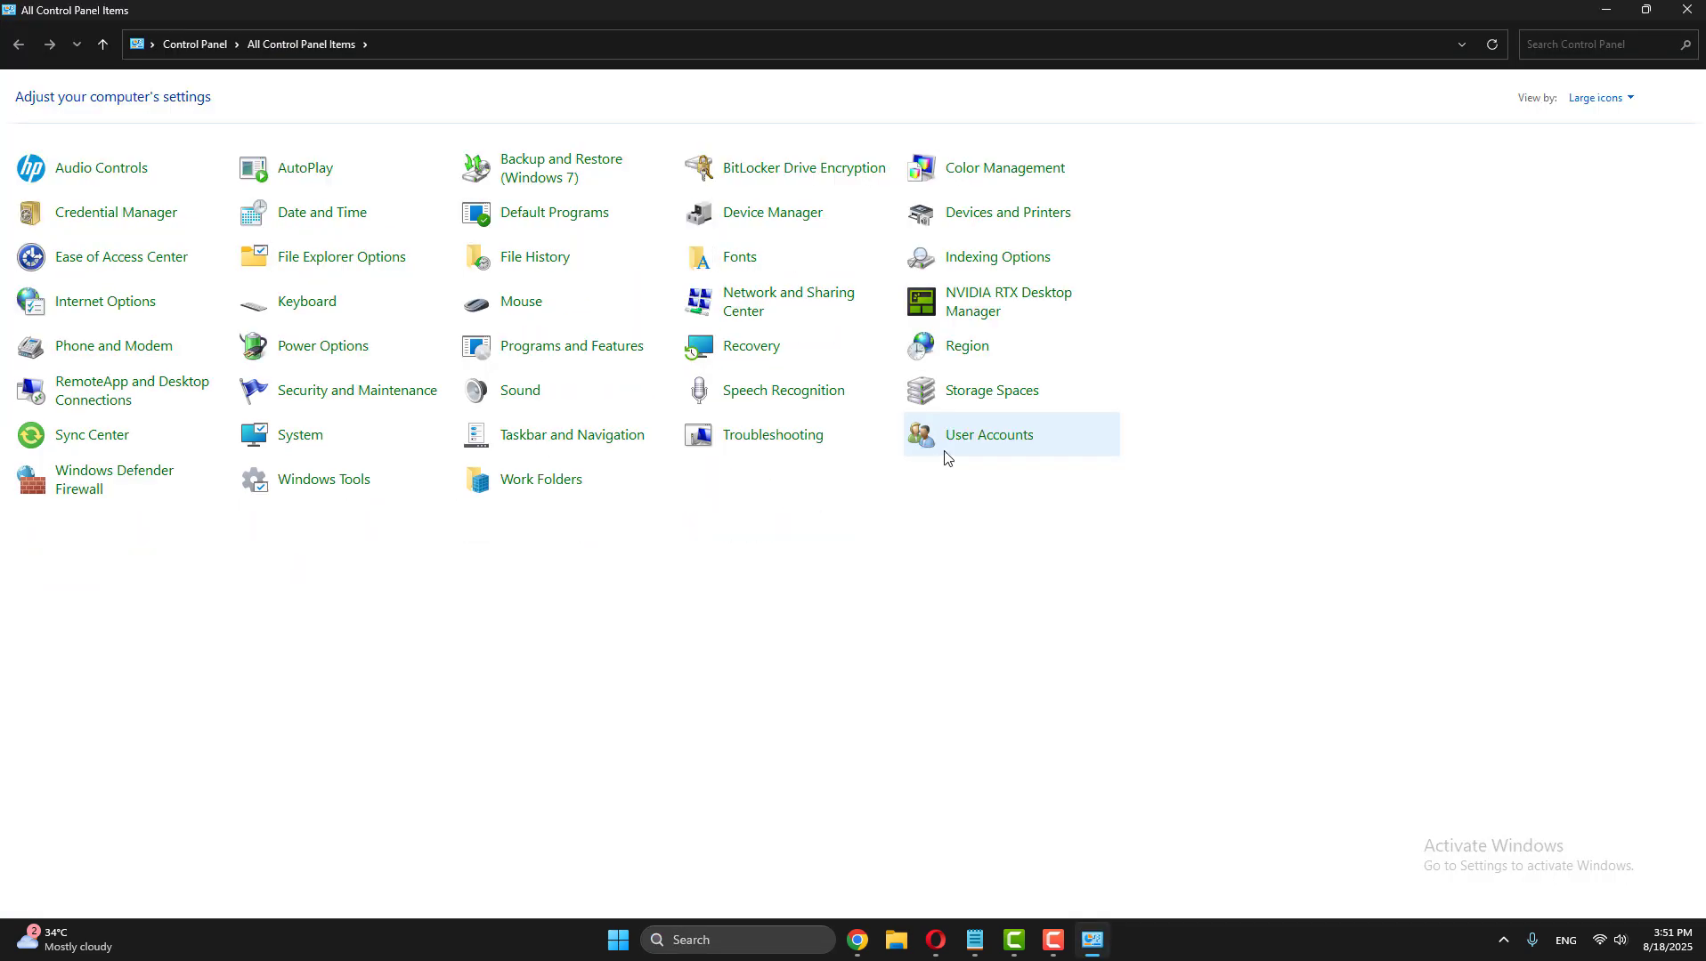
click(791, 307)
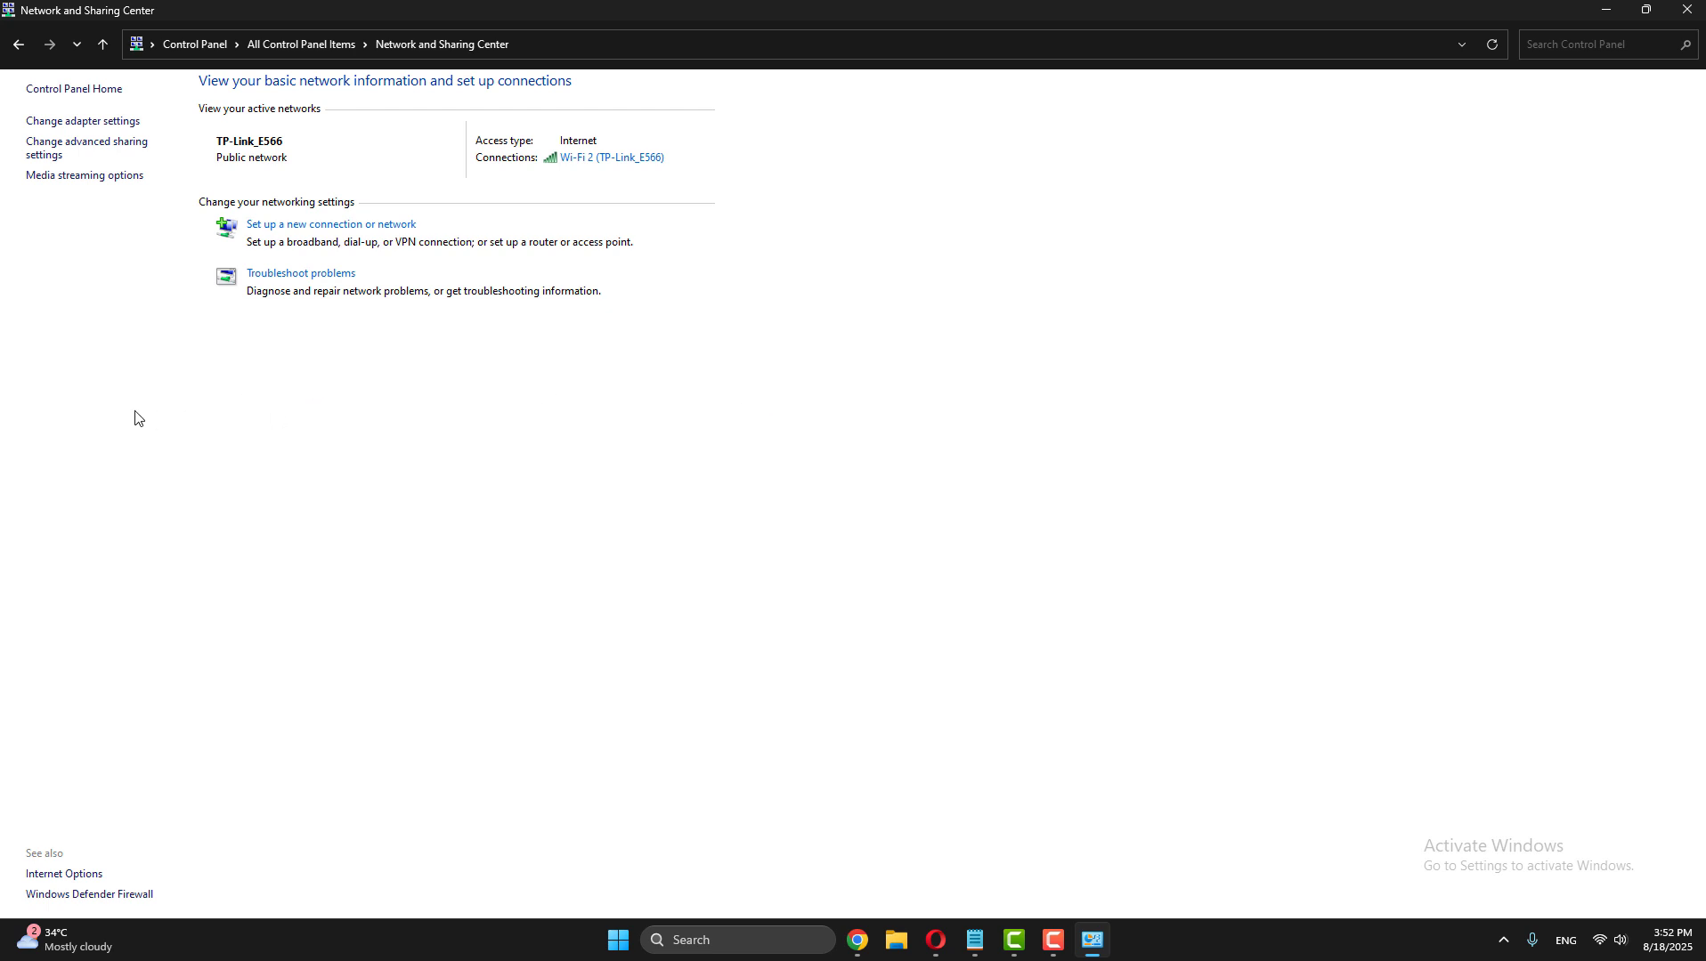
click(99, 147)
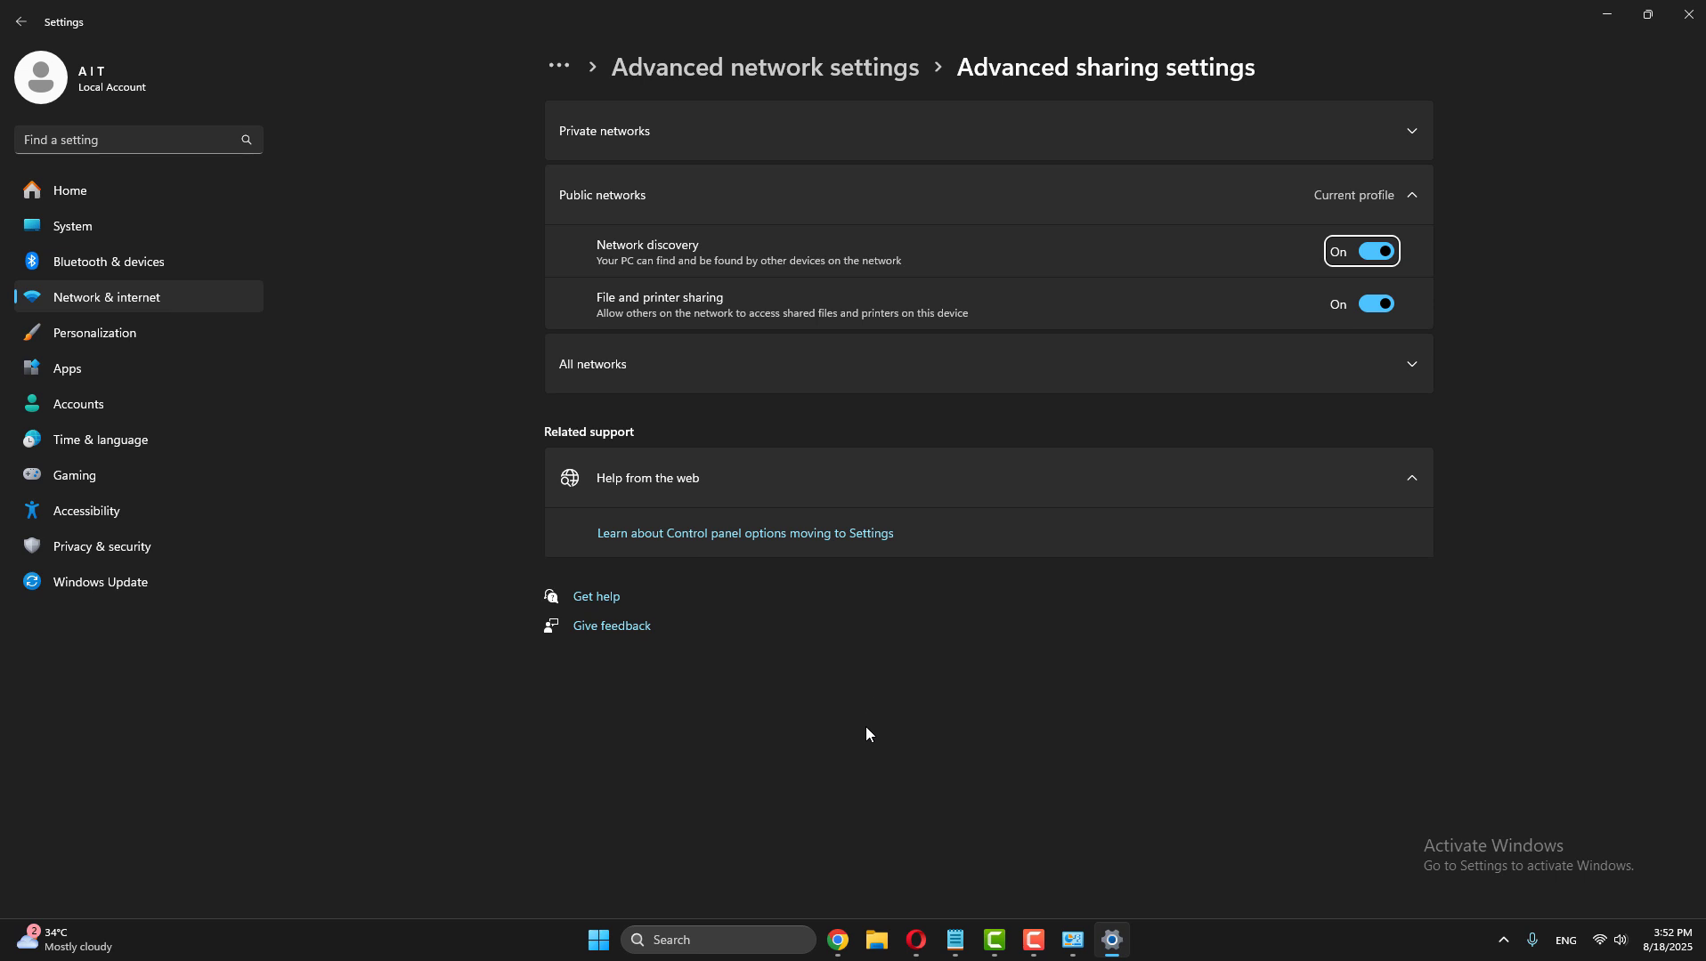
click(25, 27)
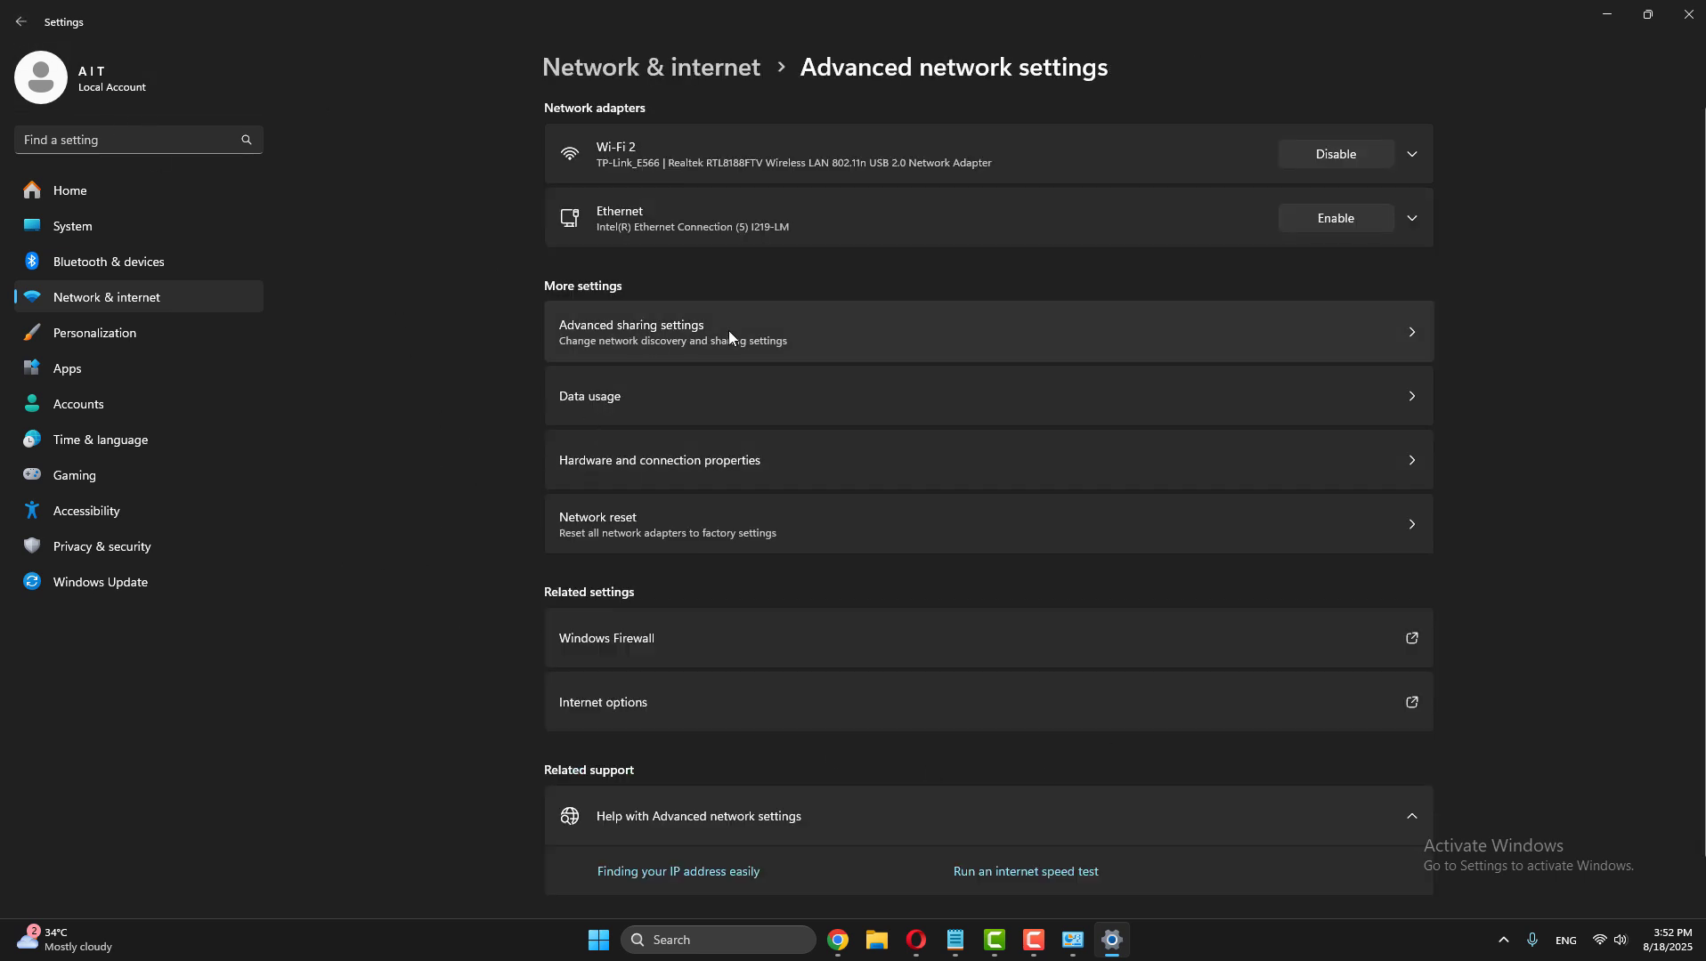
click(735, 333)
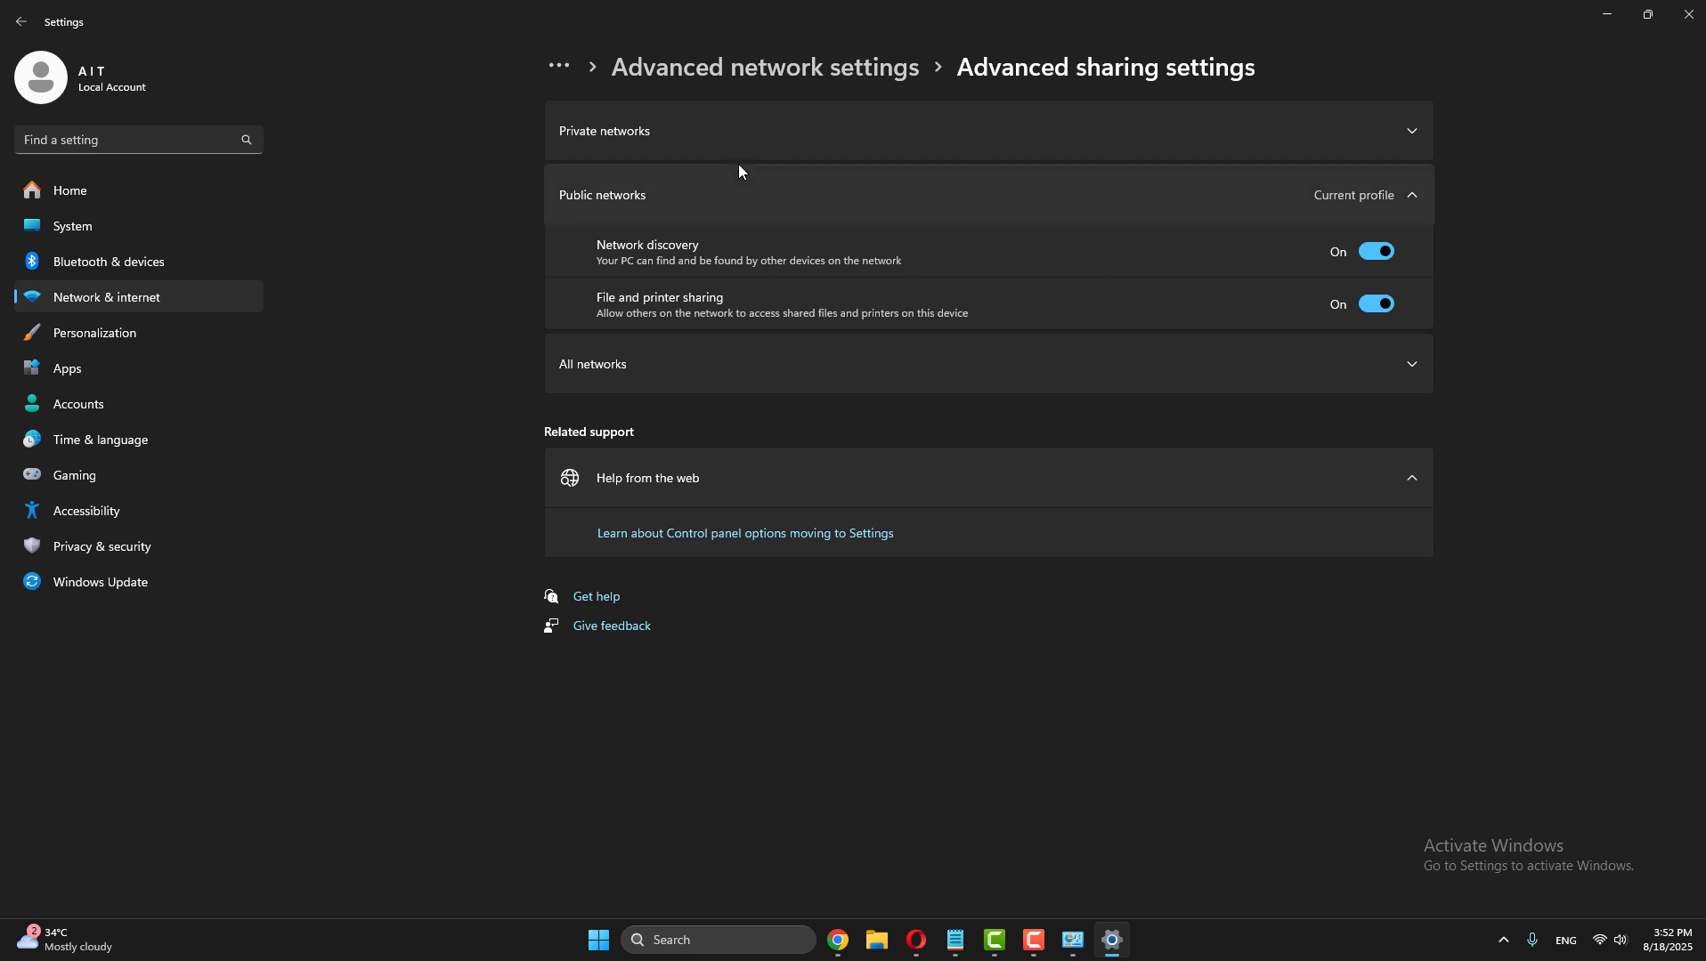
- Examine the file sharing encryption and password protected sharing options for all networks, and close the Settings and Control Panel windows
click(594, 377)
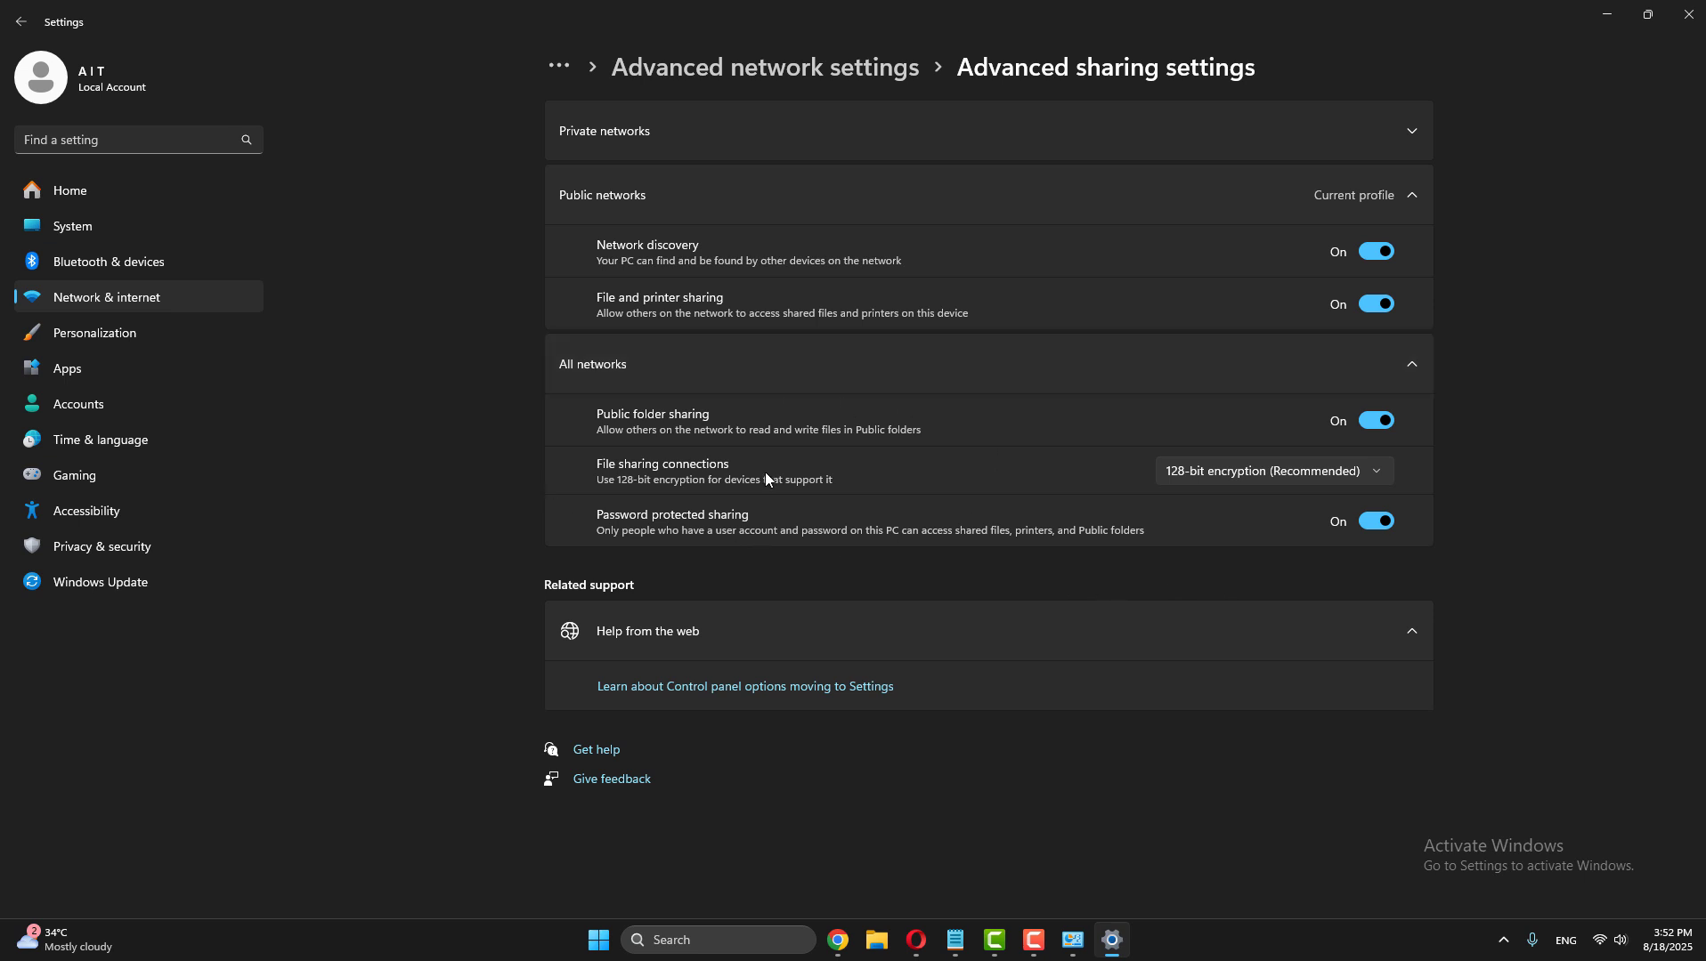
click(1308, 472)
click(1308, 472)
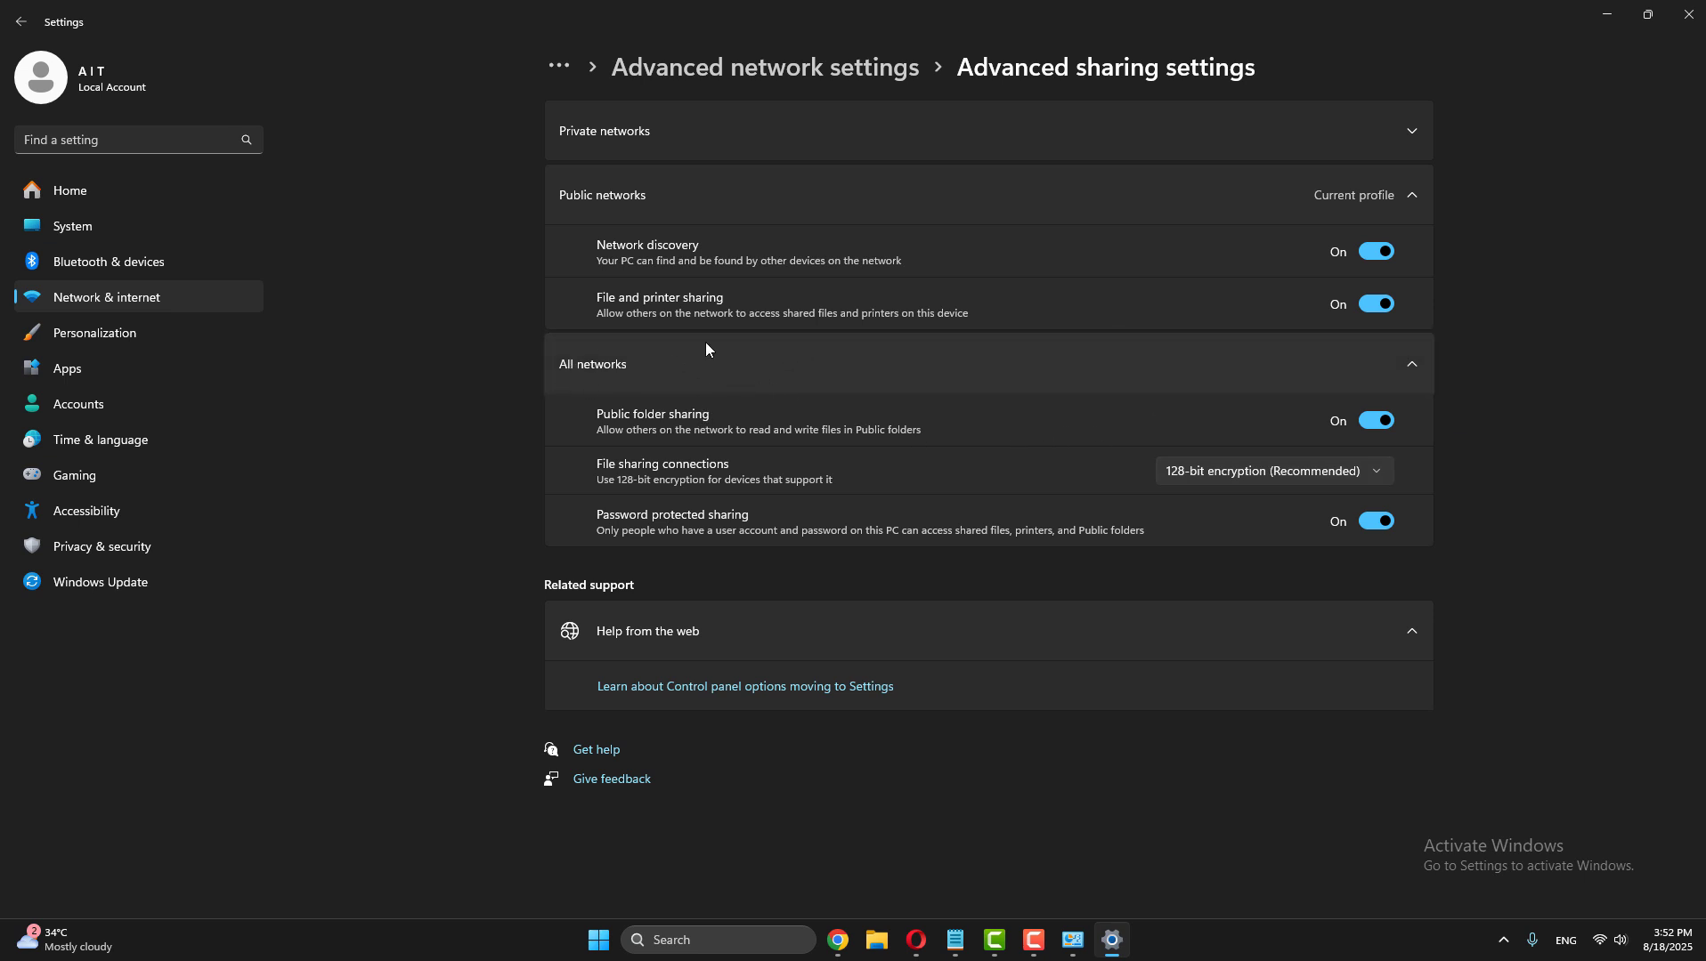
click(584, 362)
click(586, 361)
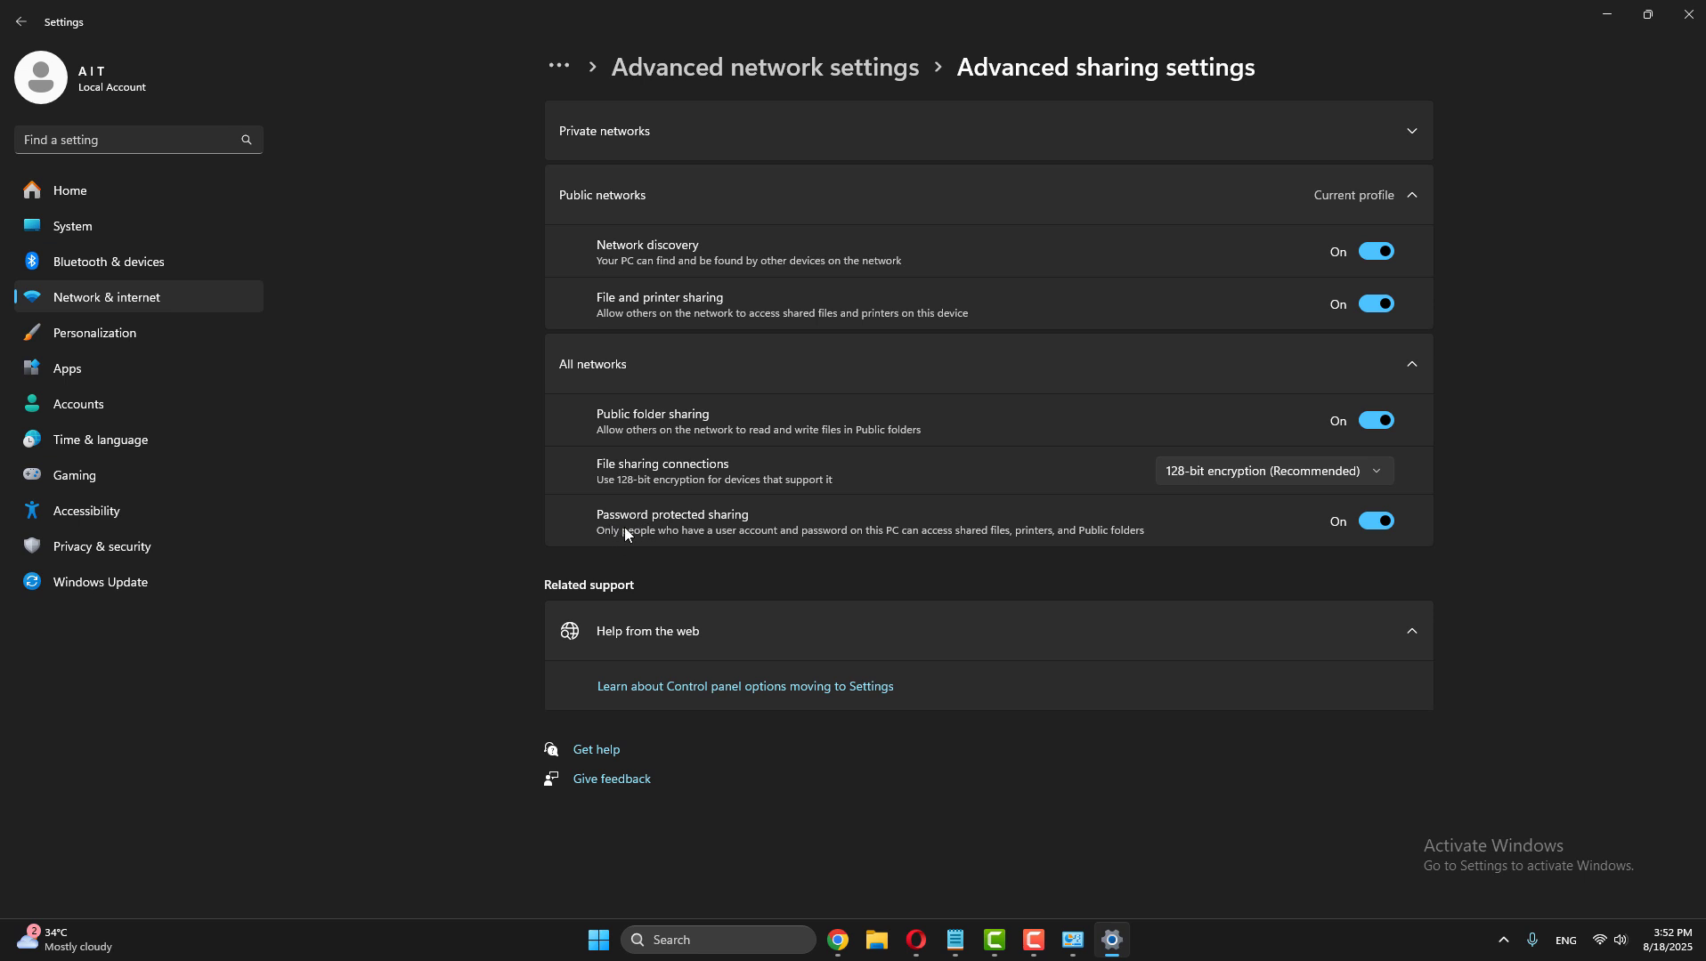
click(1366, 523)
click(1366, 523)
click(1686, 14)
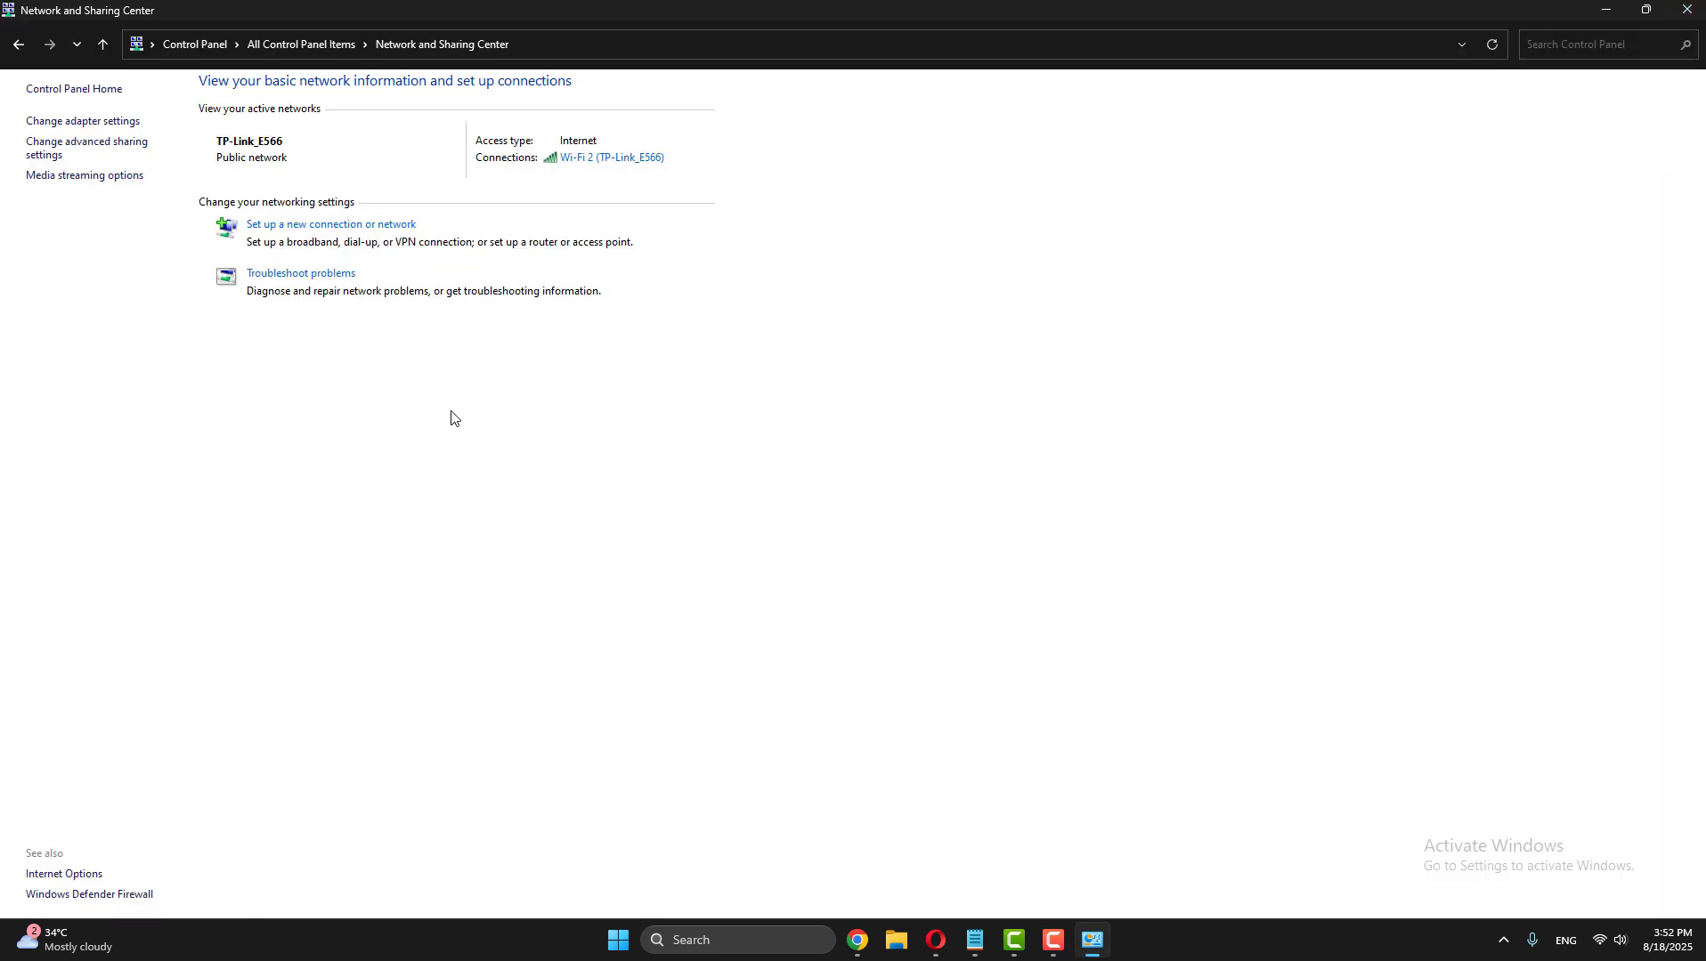
click(1696, 9)
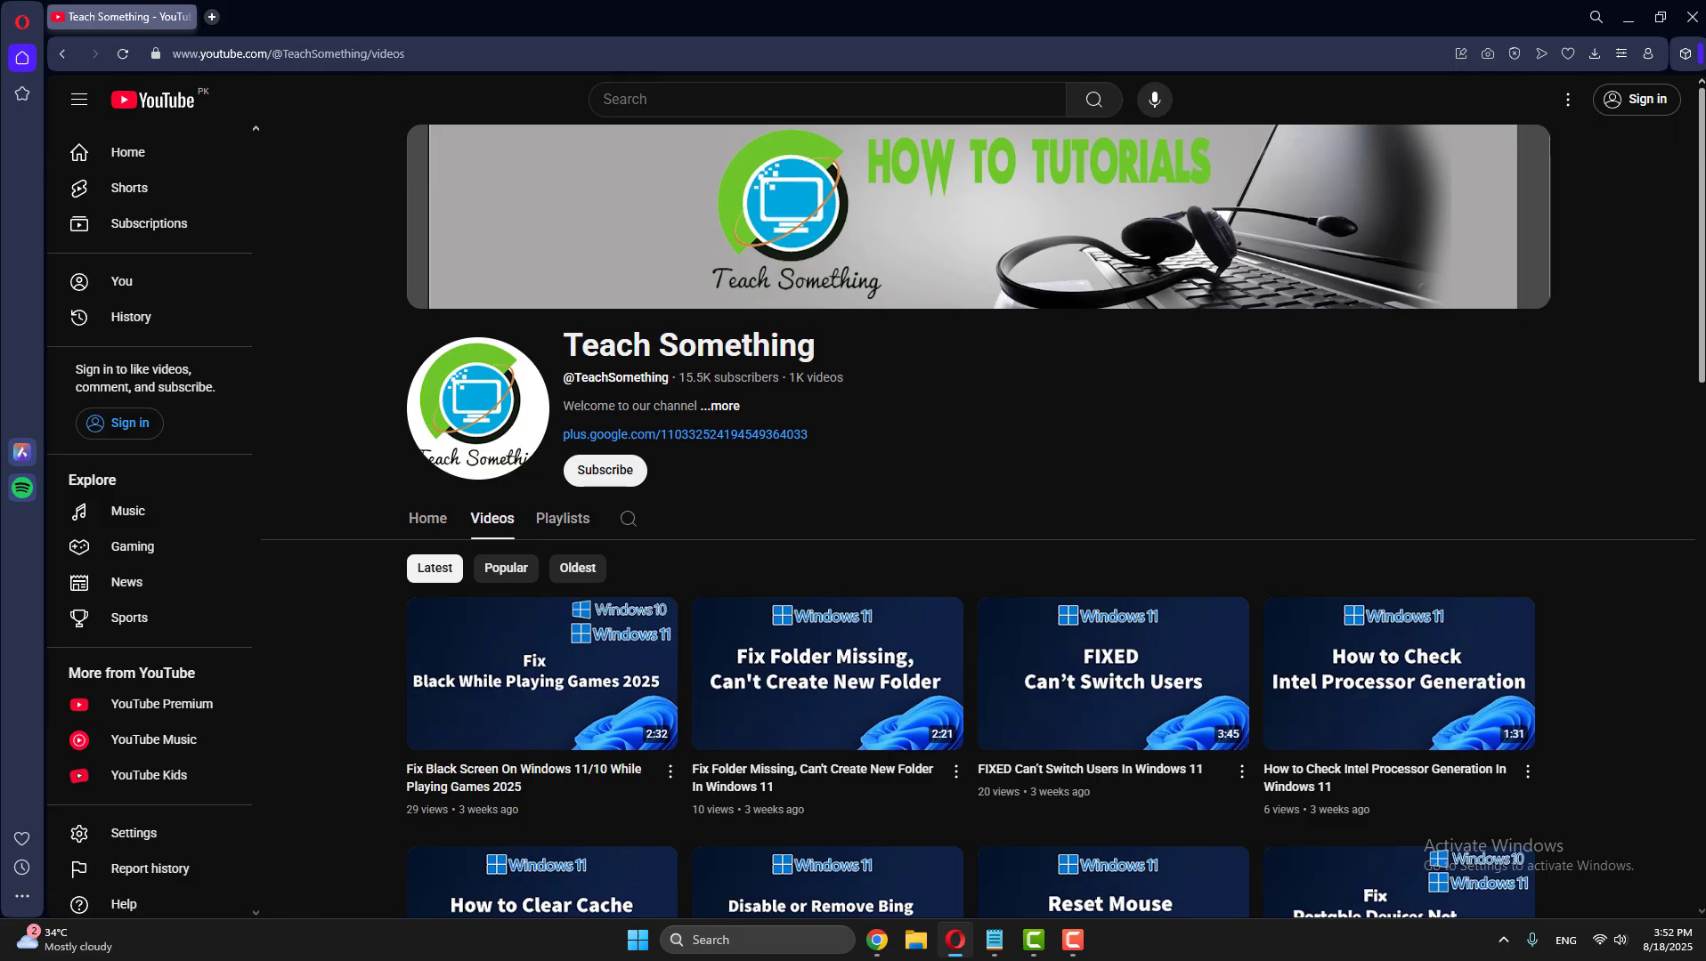
click(636, 941)
click(1075, 879)
click(1075, 879)
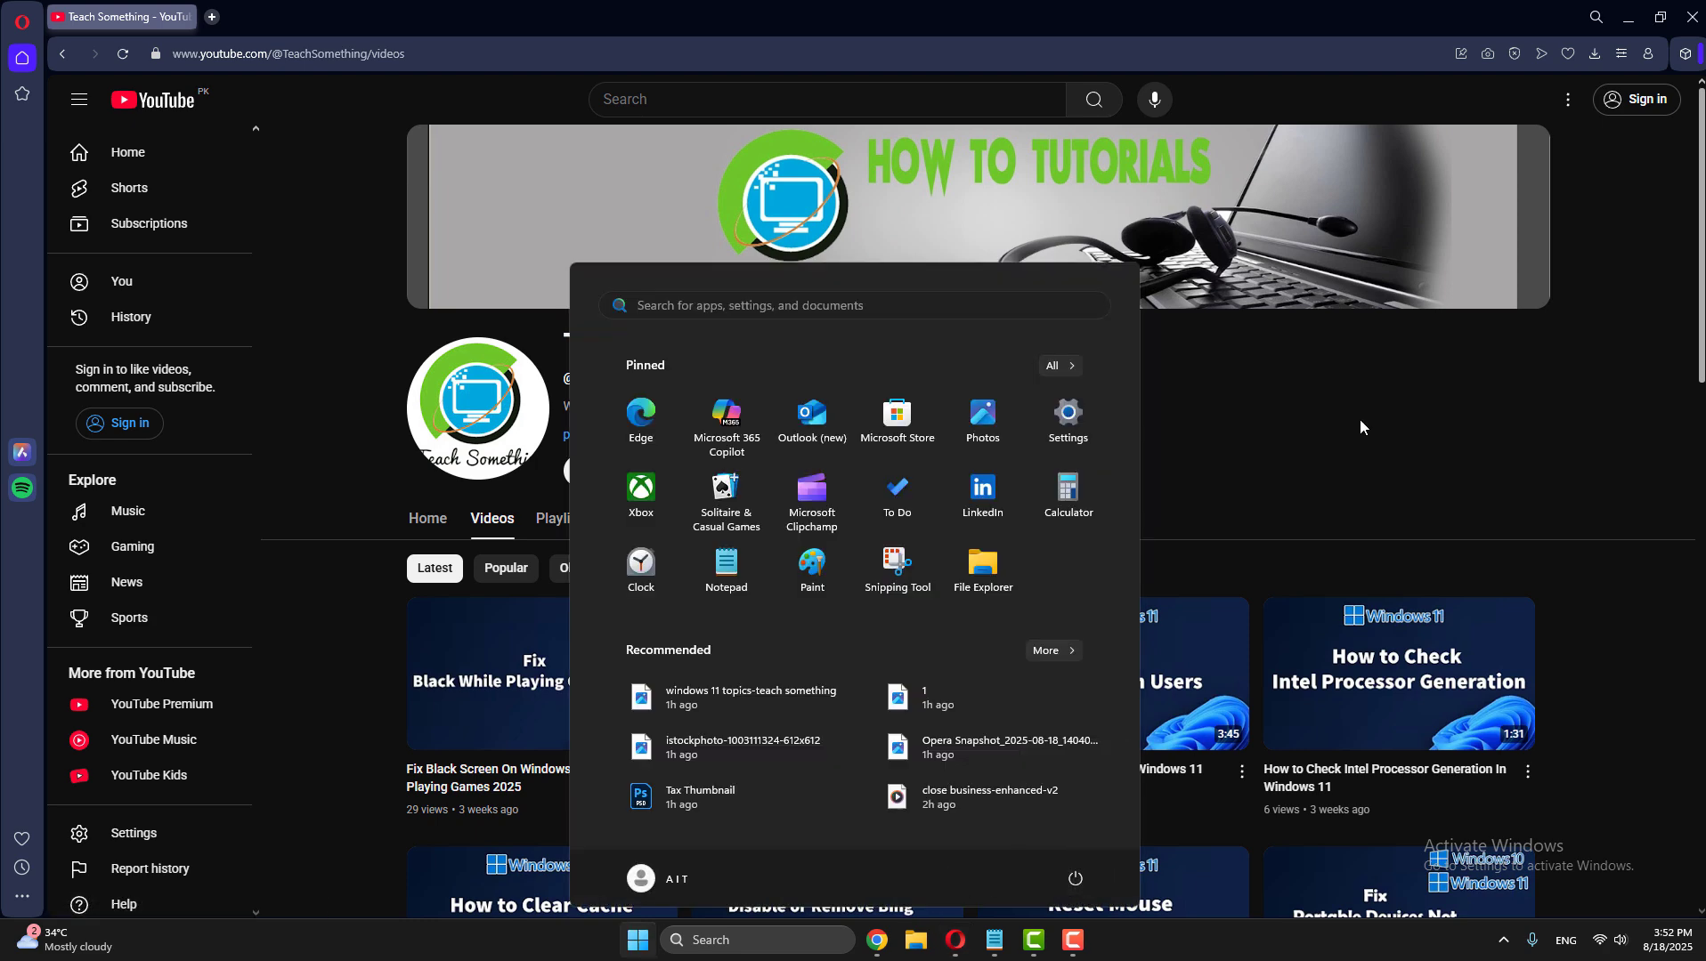
click(1361, 421)
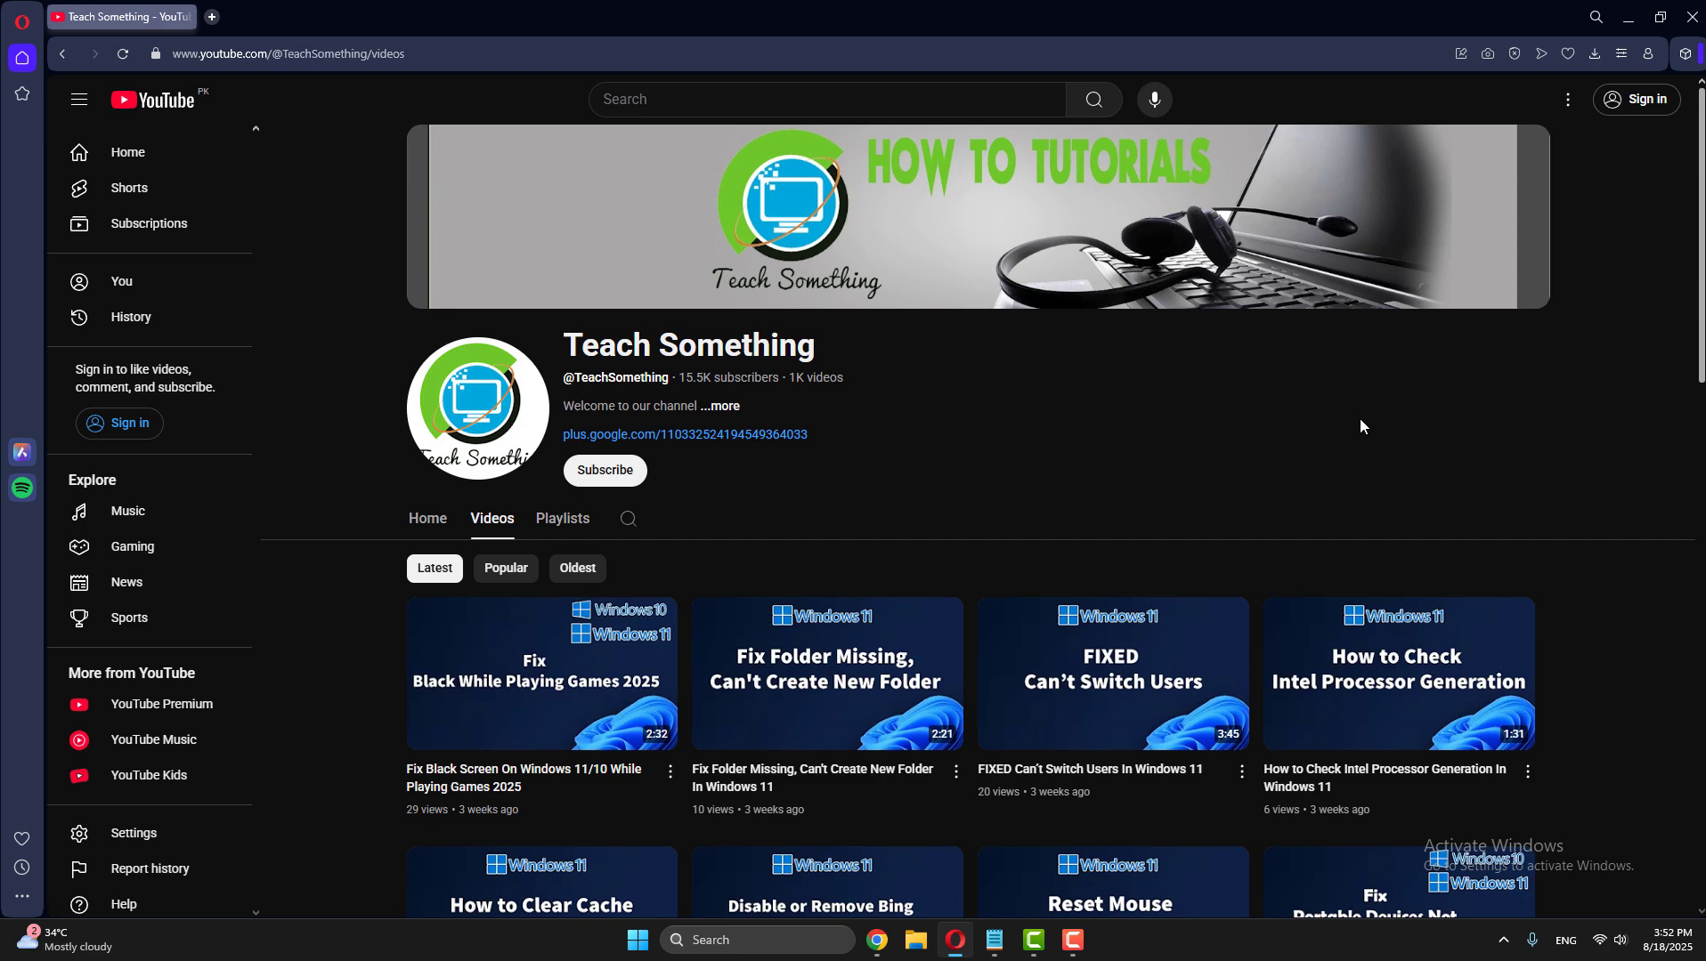
- Find Registry Editor through the Windows search and run it as administrator
click(703, 941)
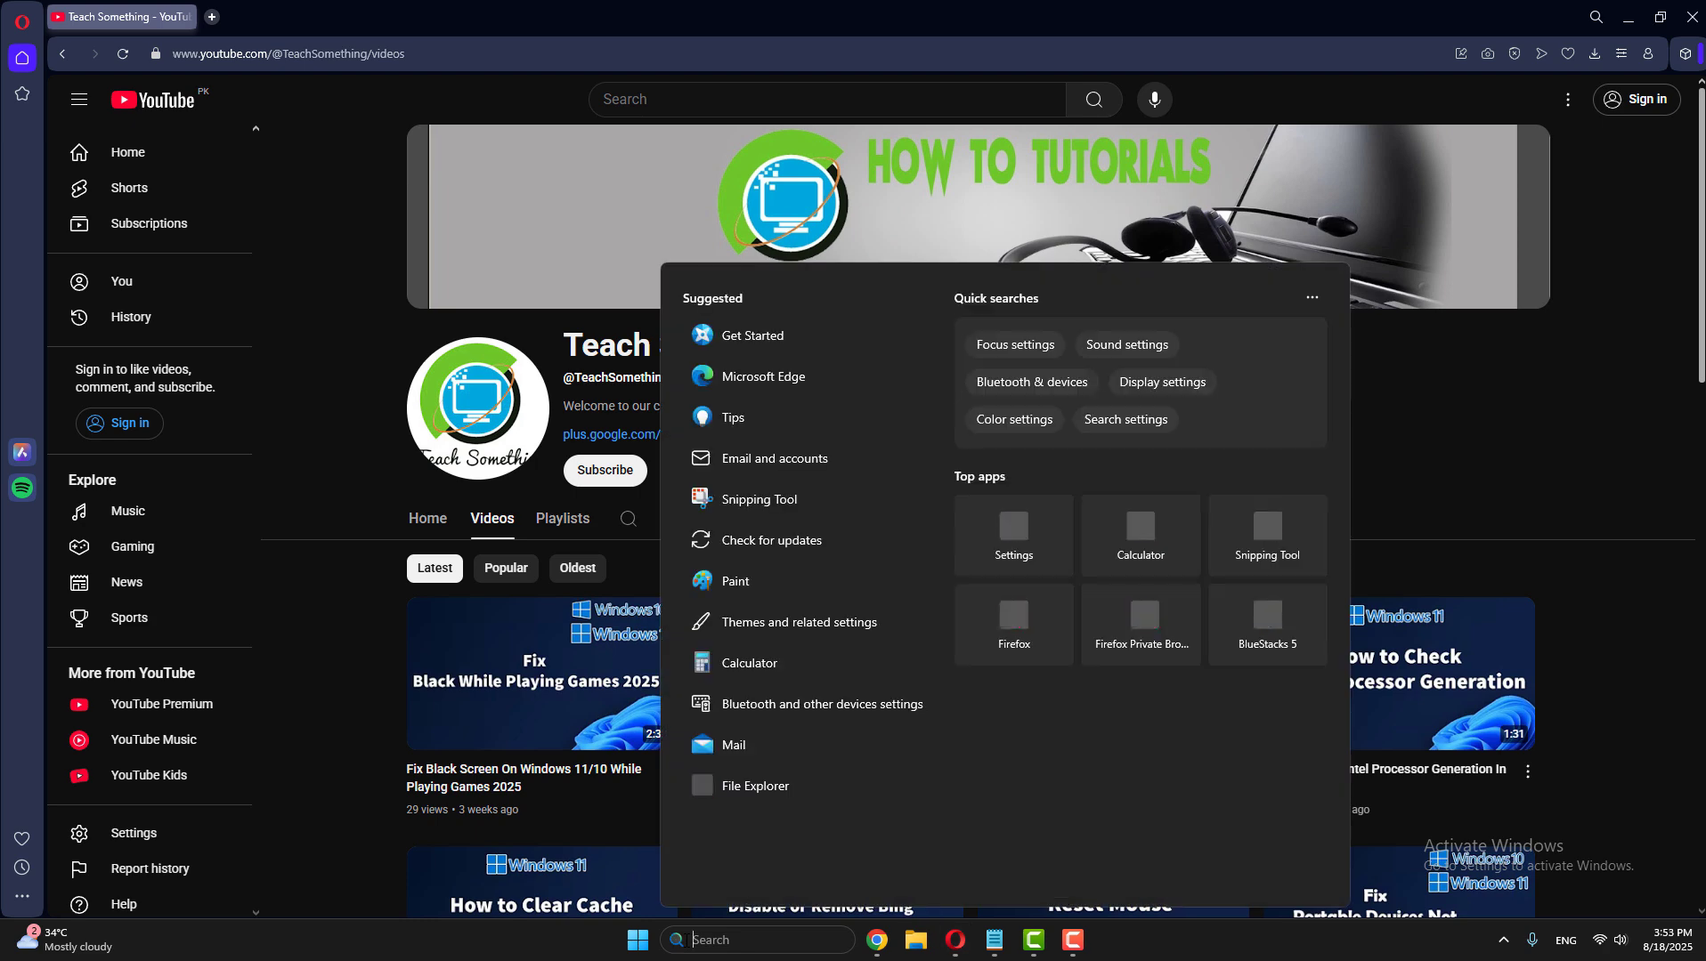
text(registry Editor)
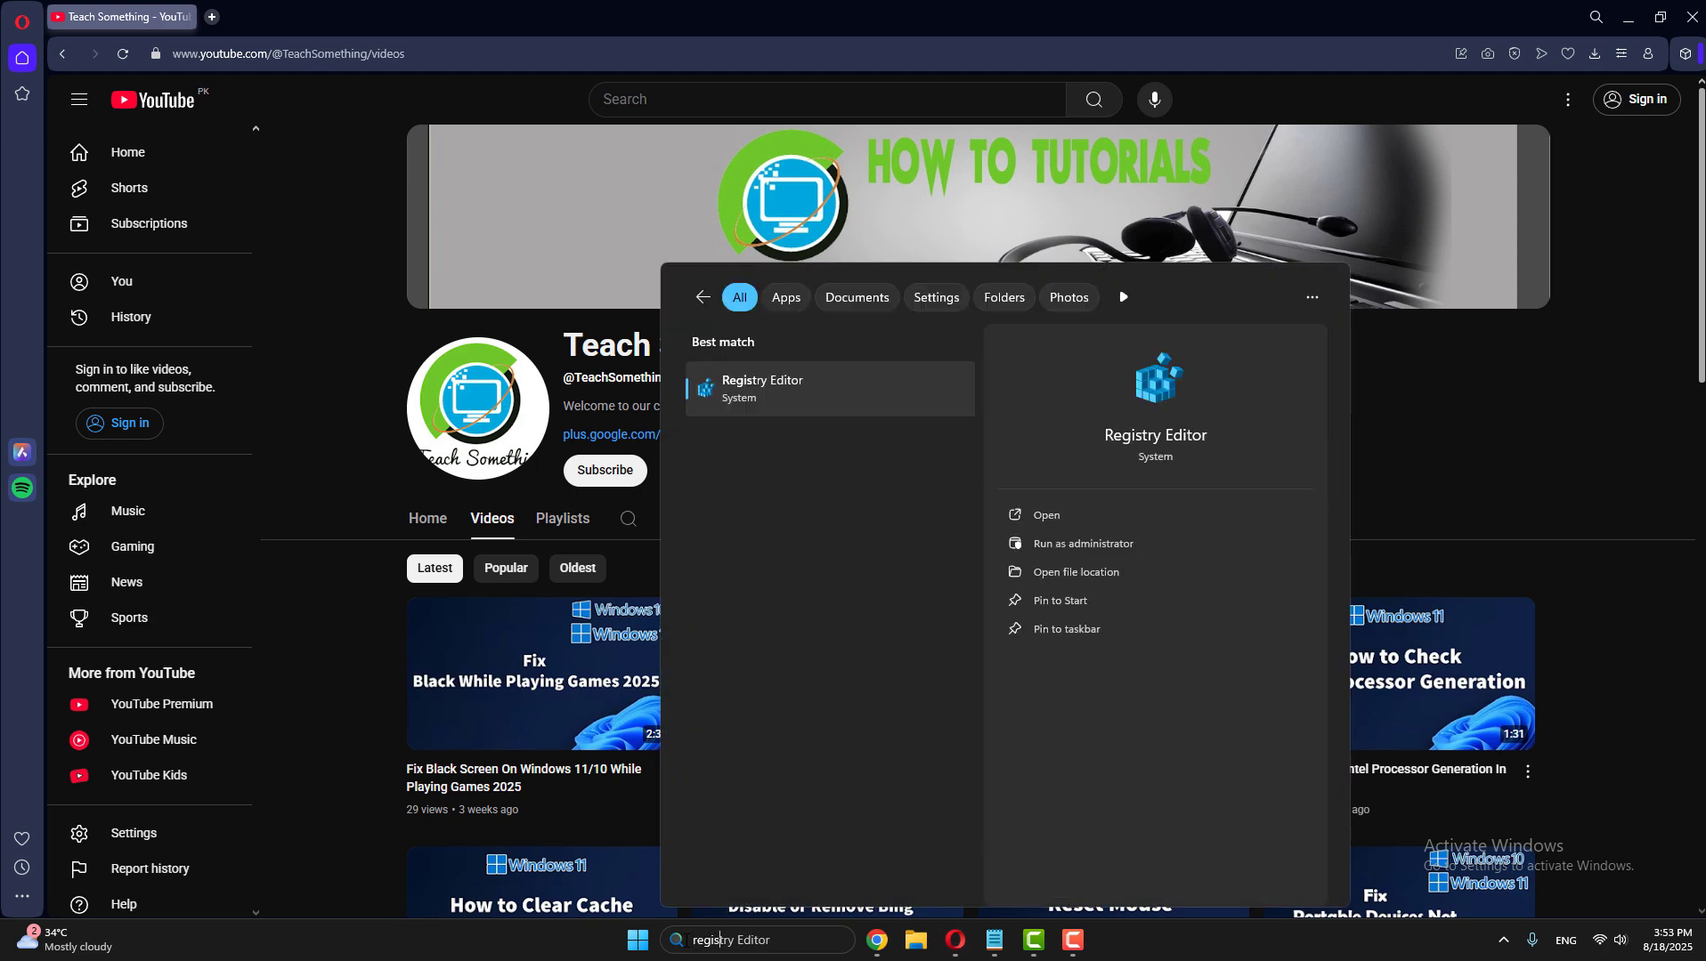
right_click(805, 396)
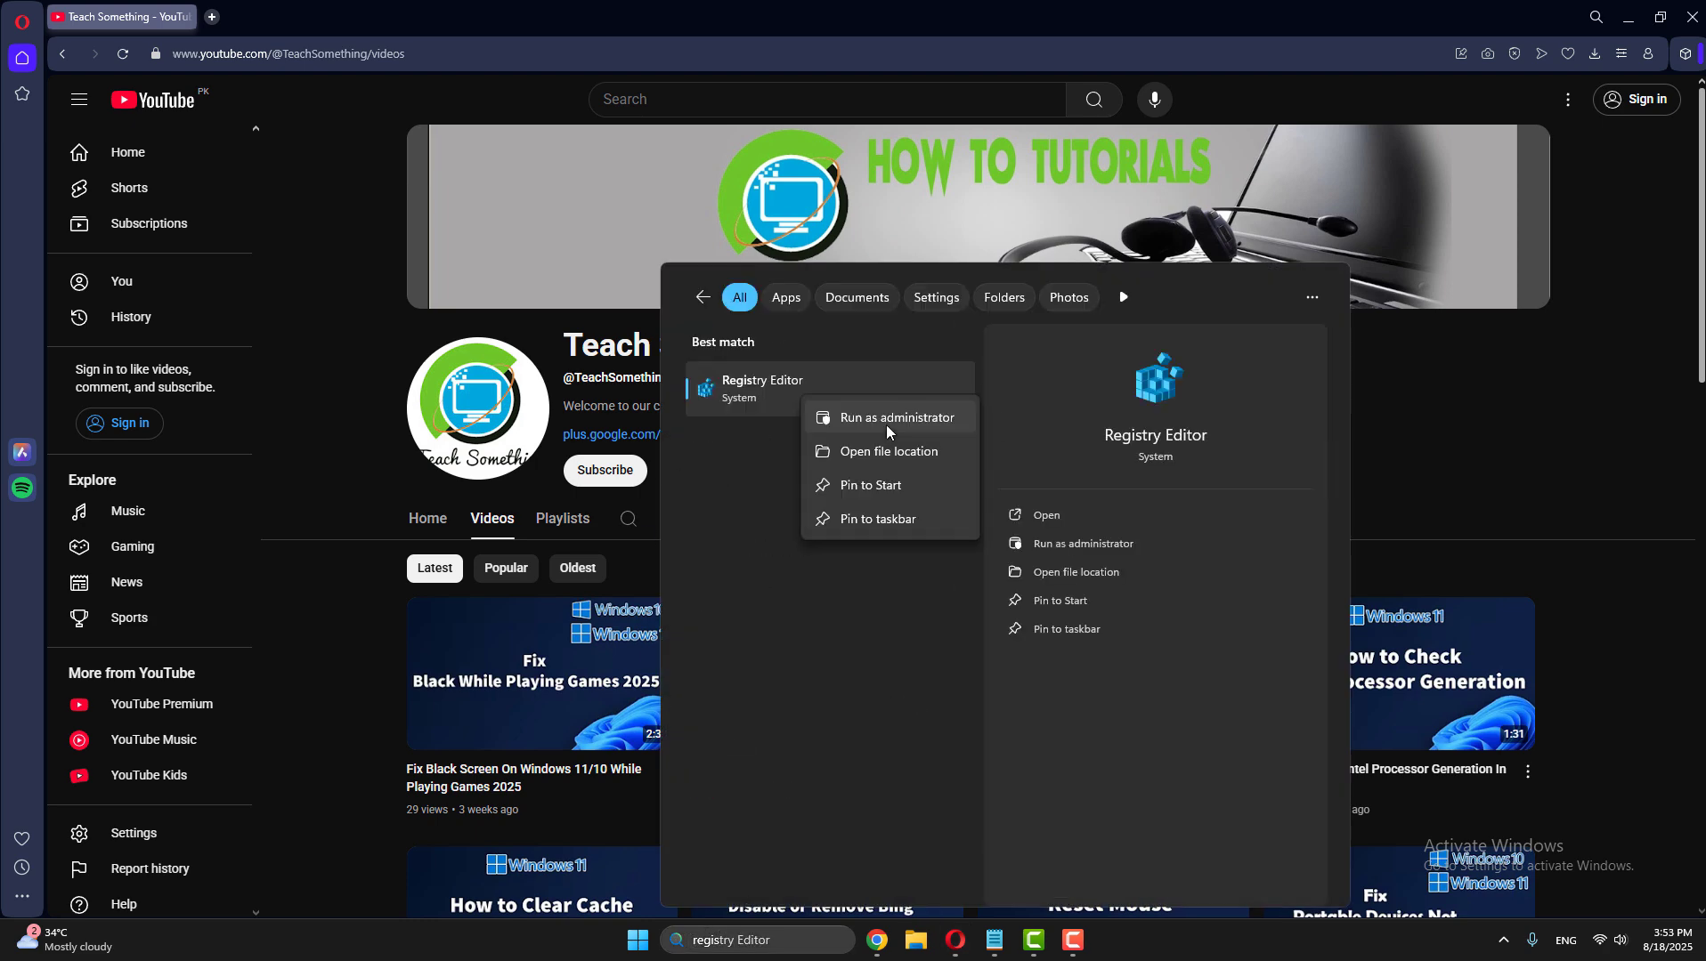
click(886, 425)
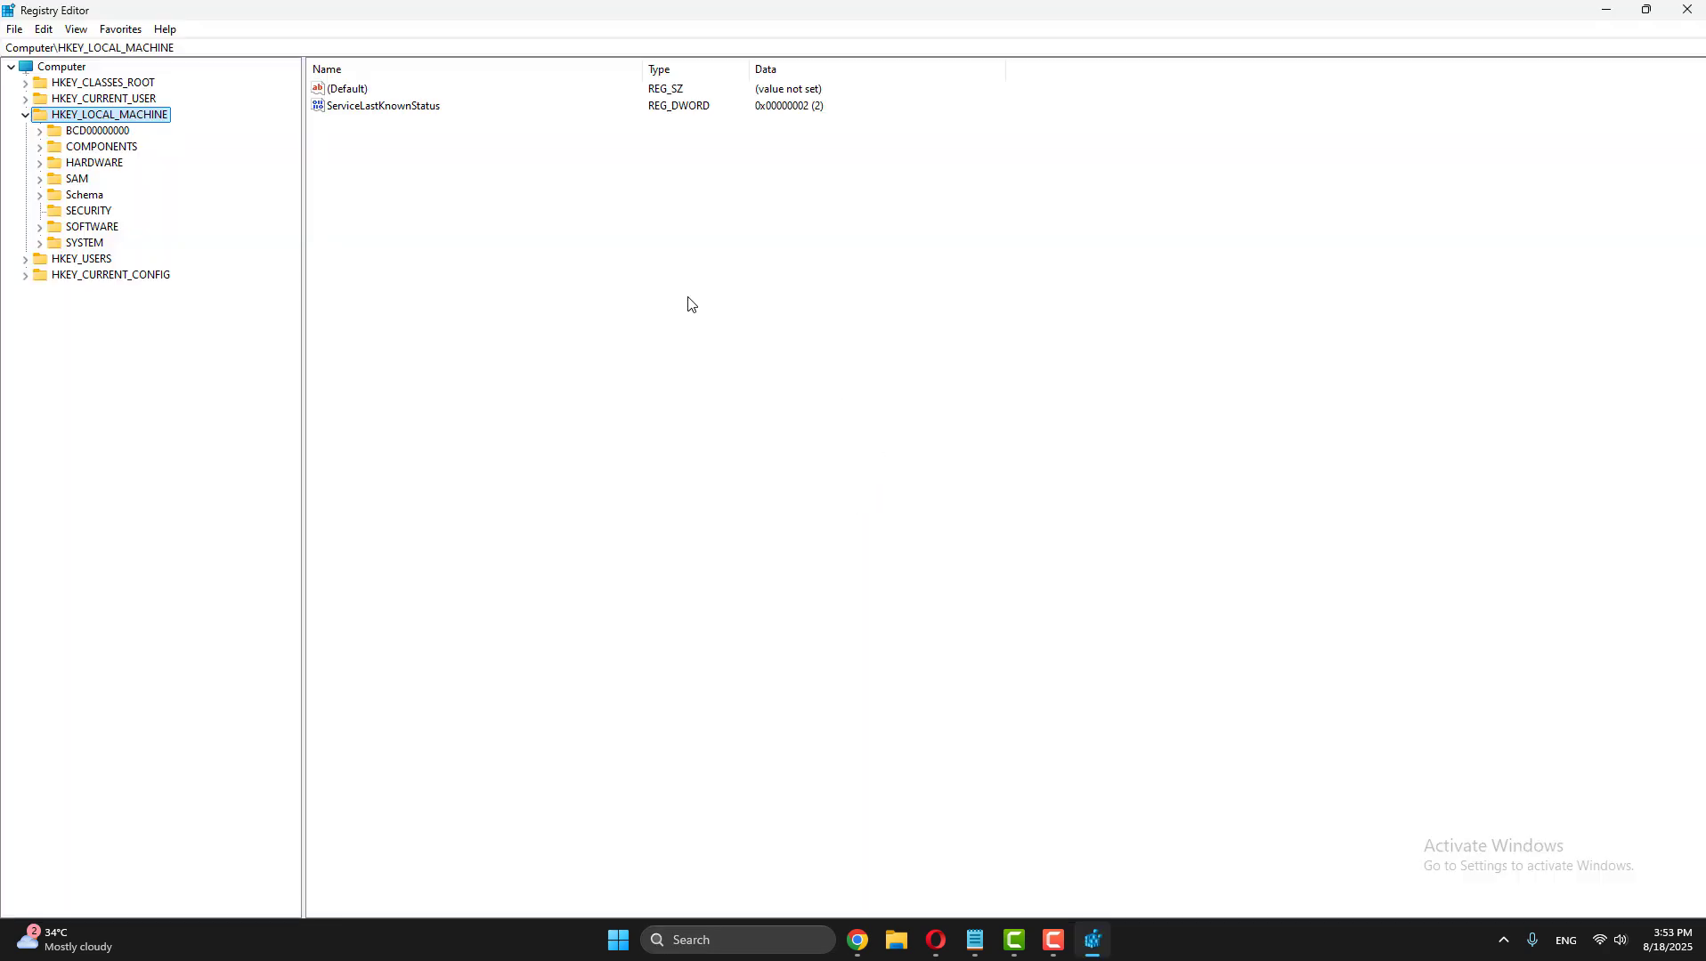
- Create a new key named F under HKEY_CURRENT_USER\Network in the registry
click(25, 115)
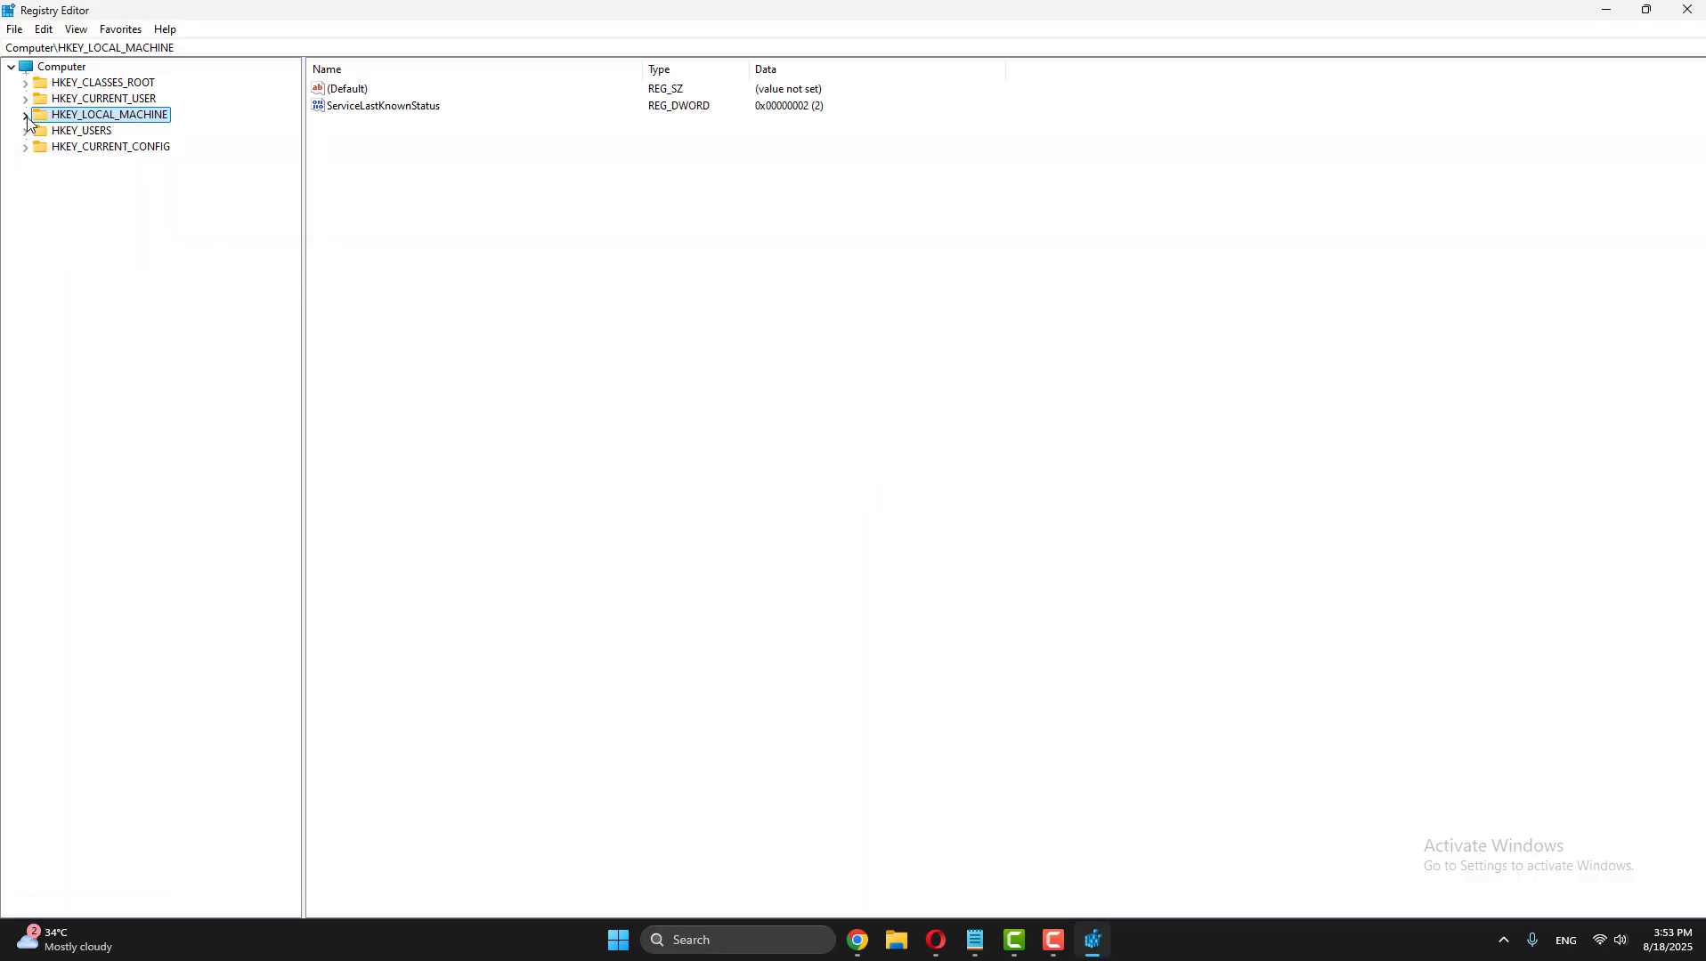
click(64, 100)
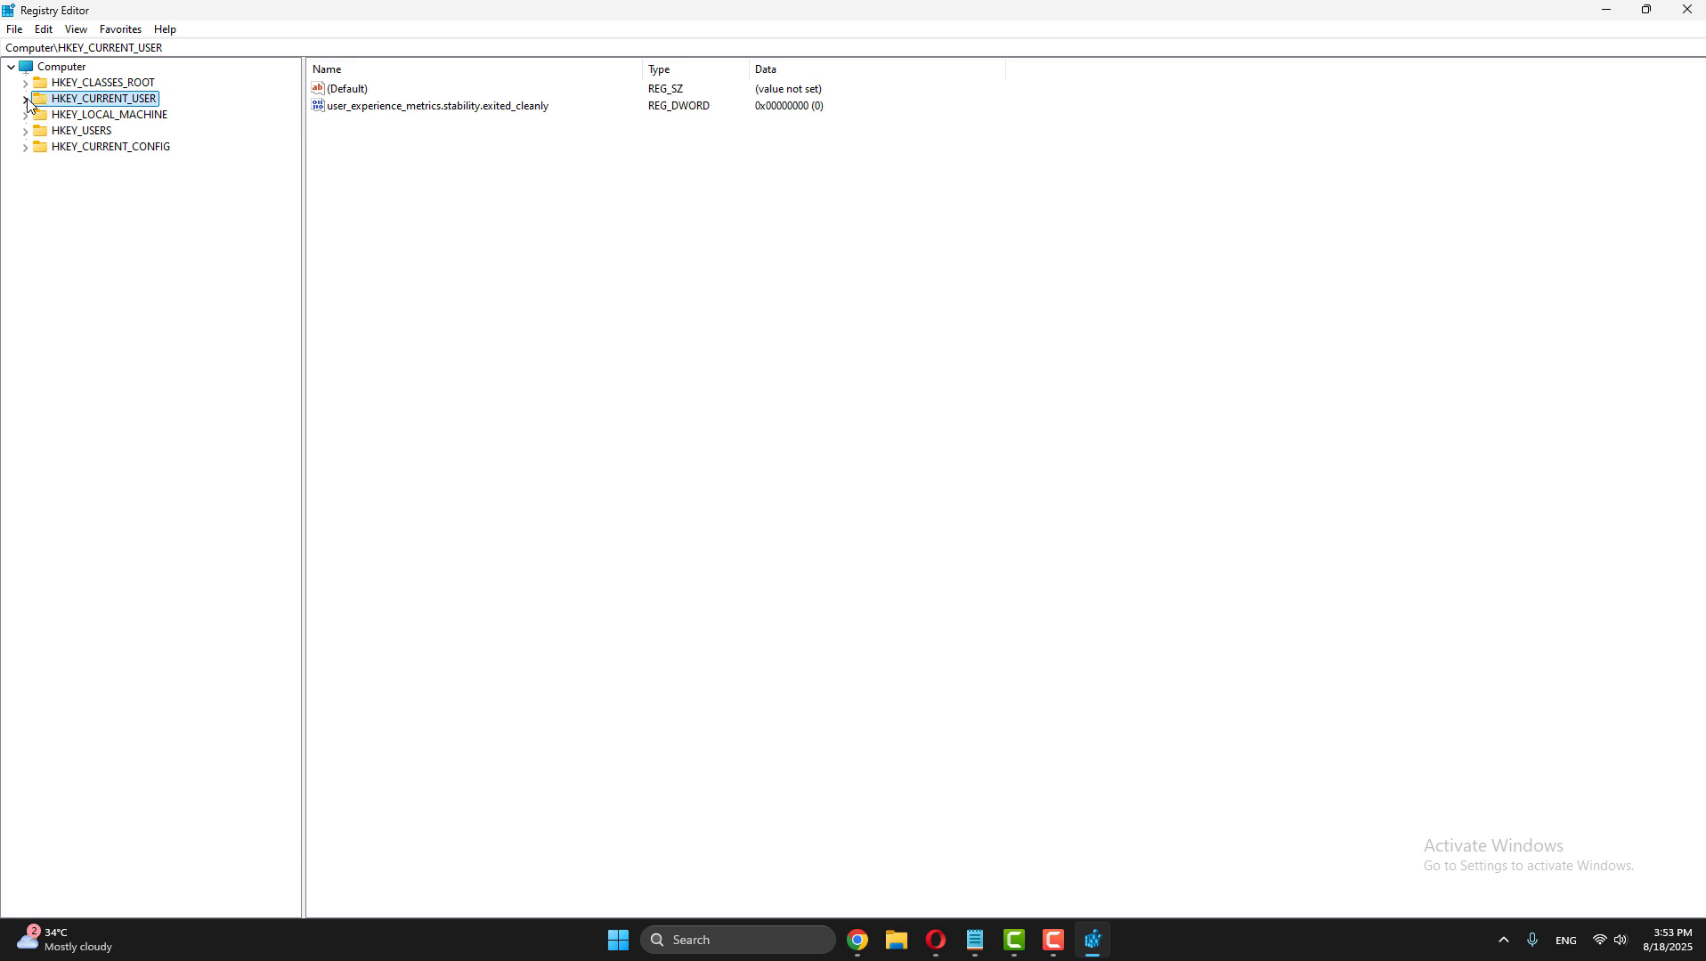
click(26, 100)
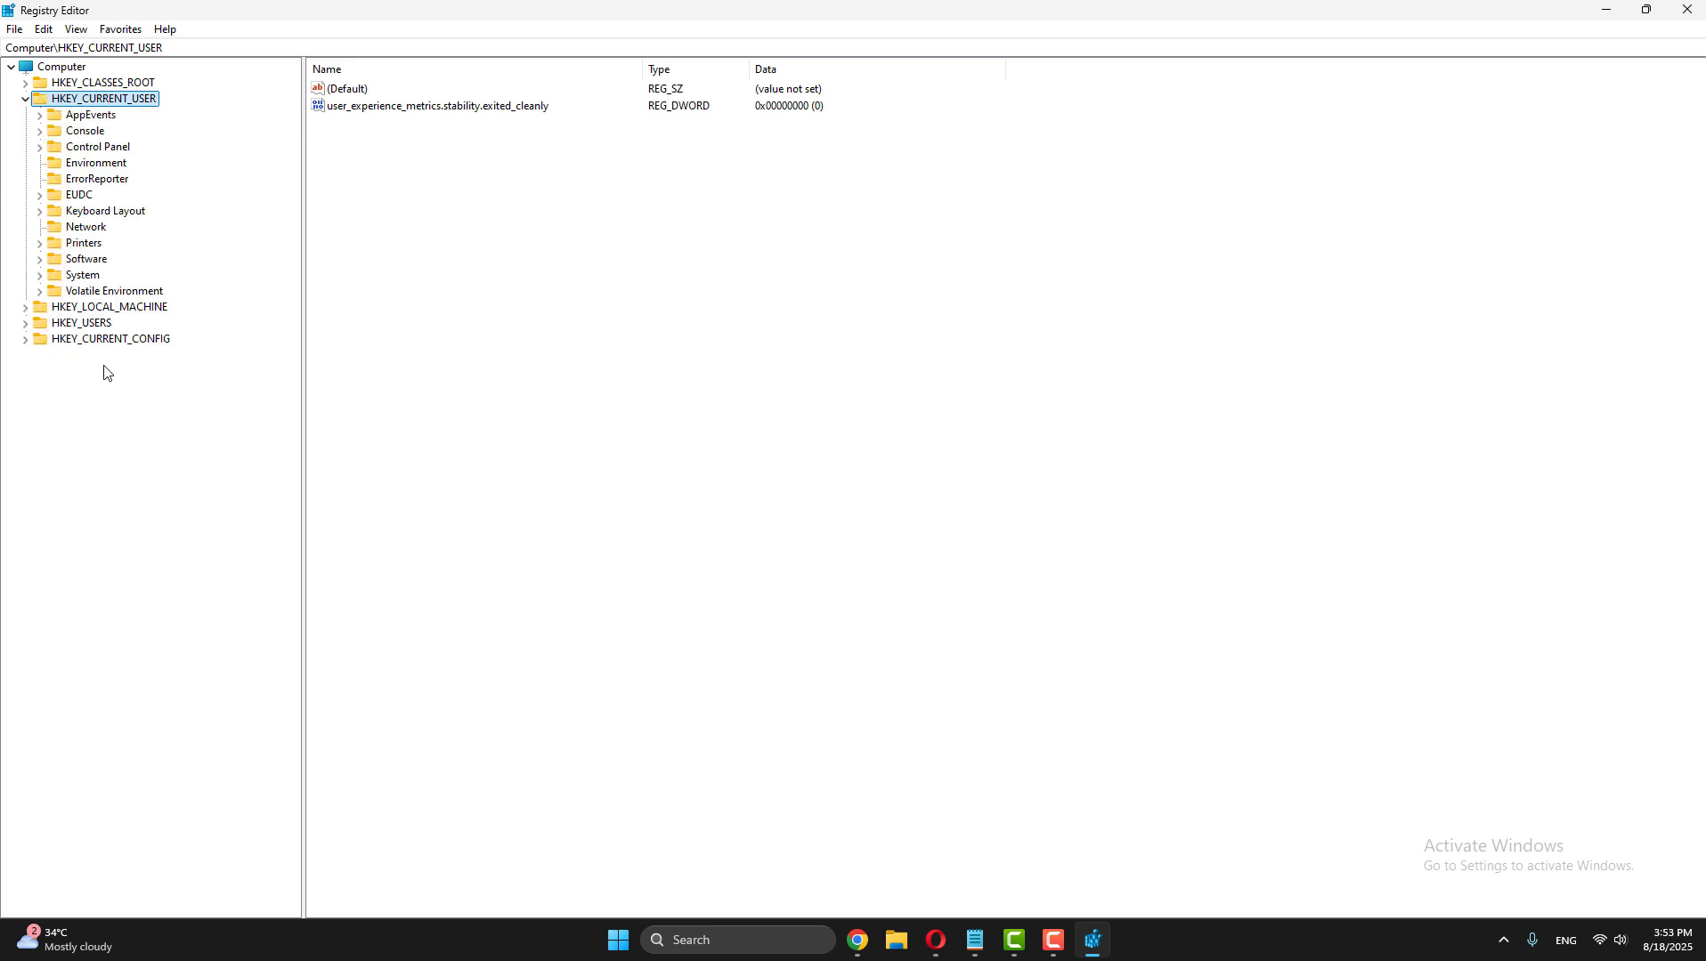
click(88, 230)
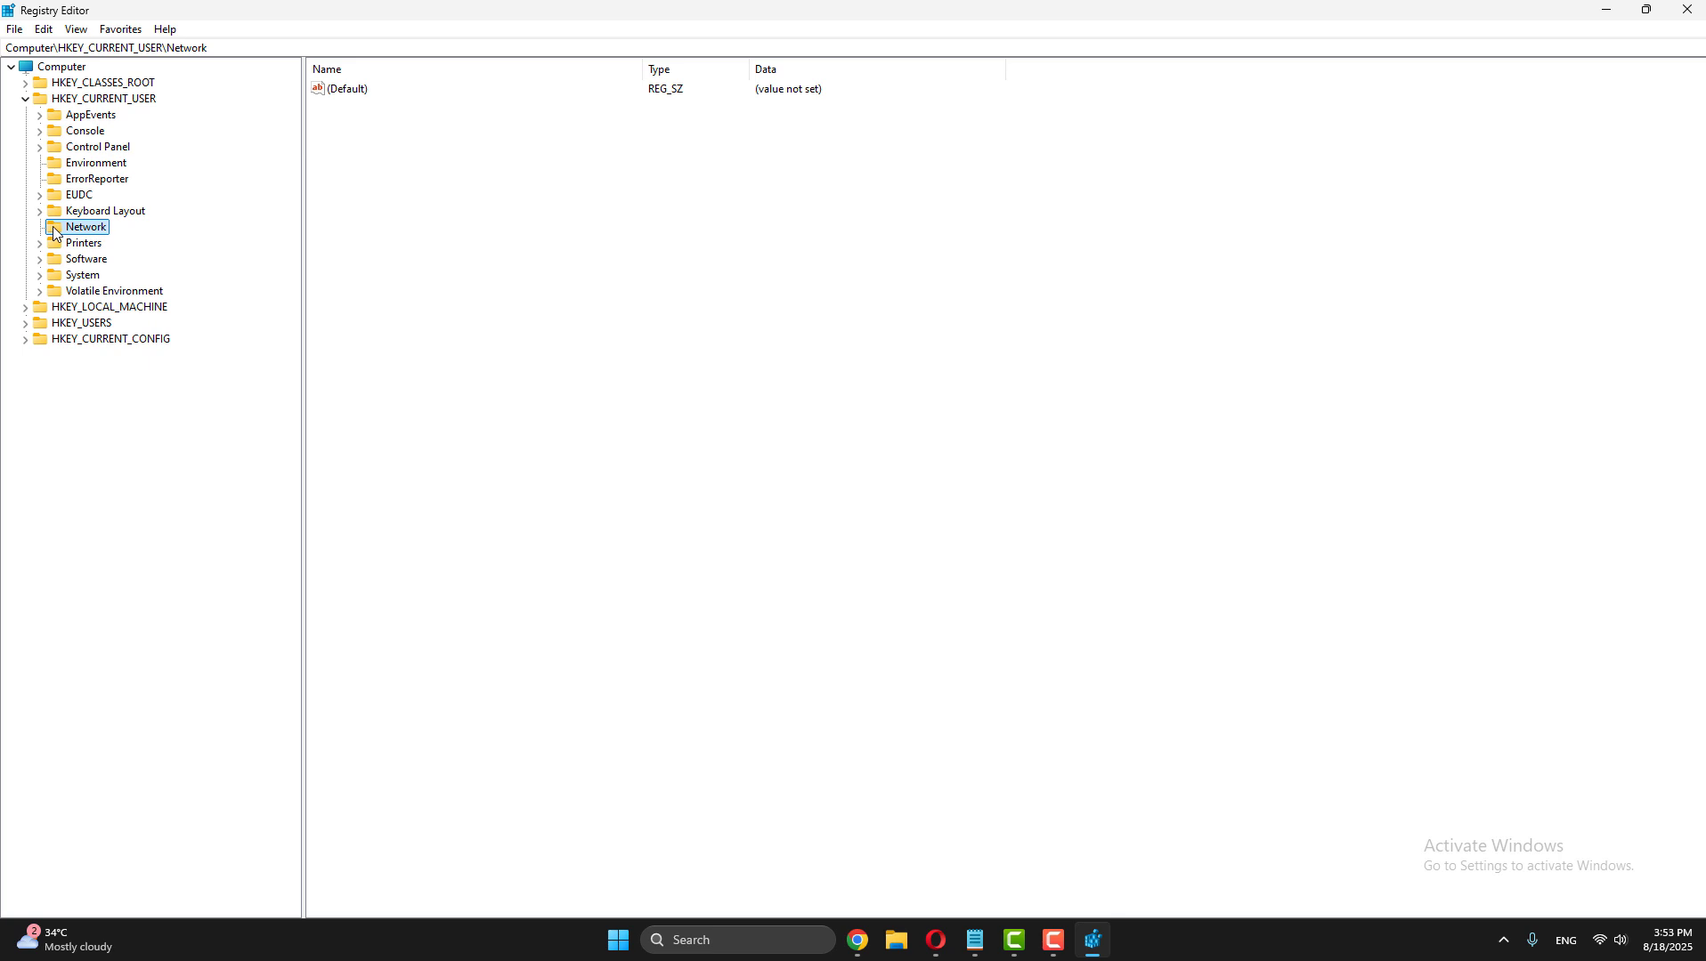
right_click(55, 231)
mouse_move(109, 260)
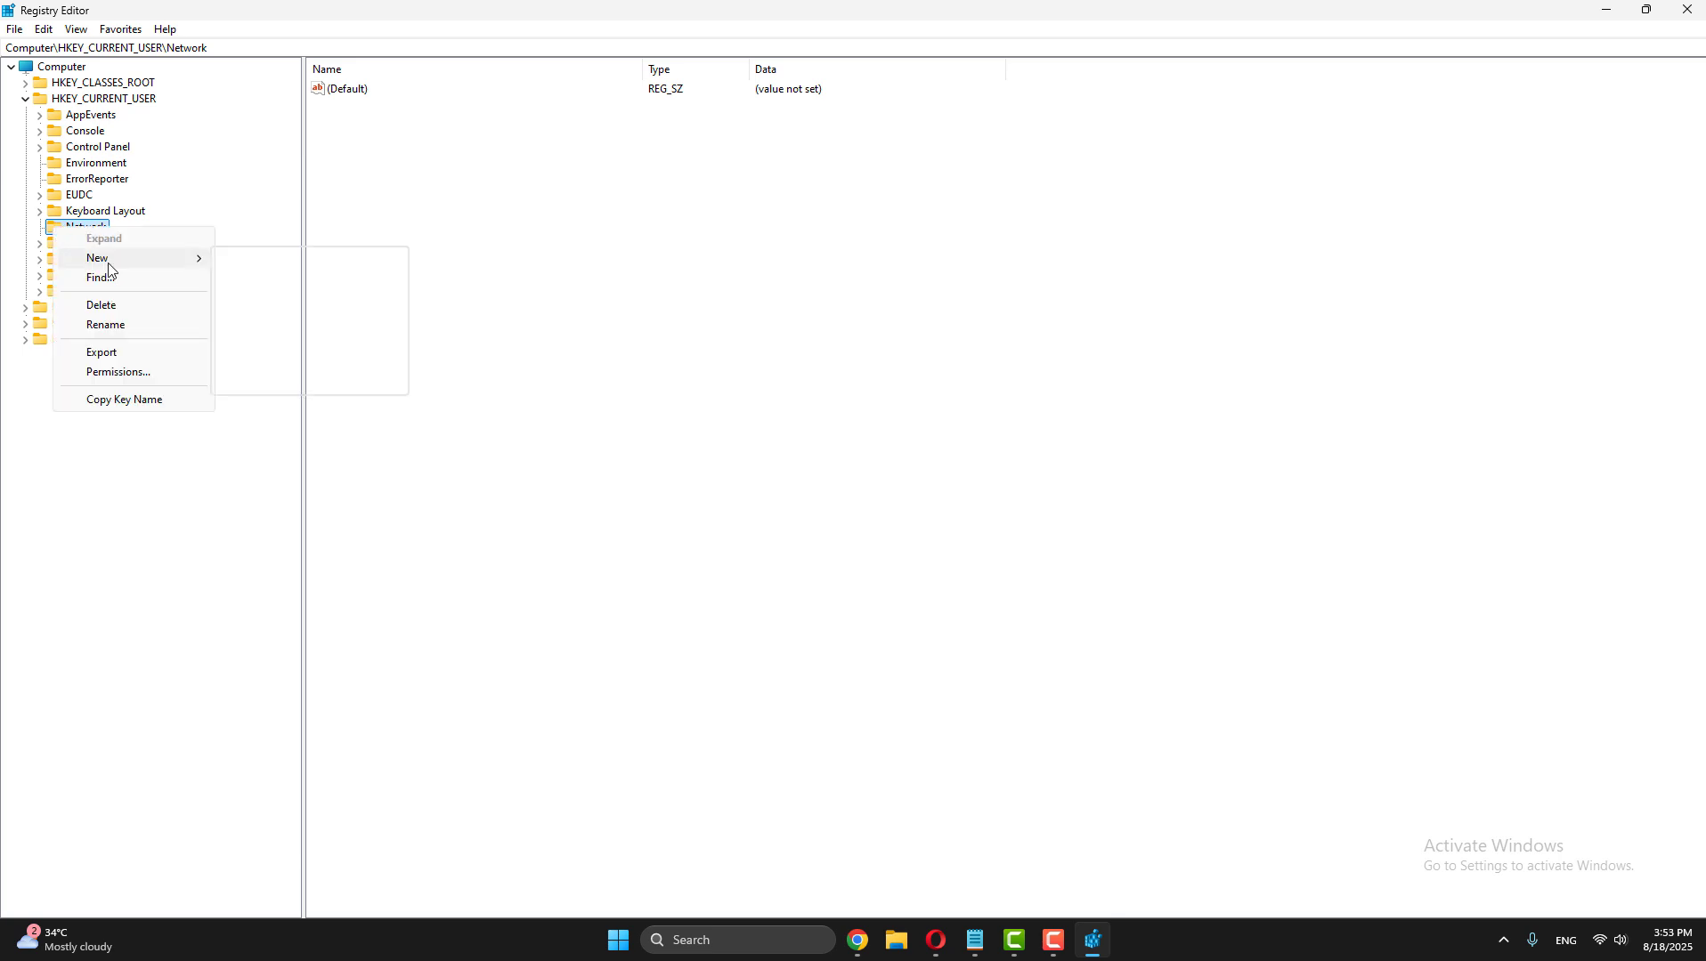
click(259, 263)
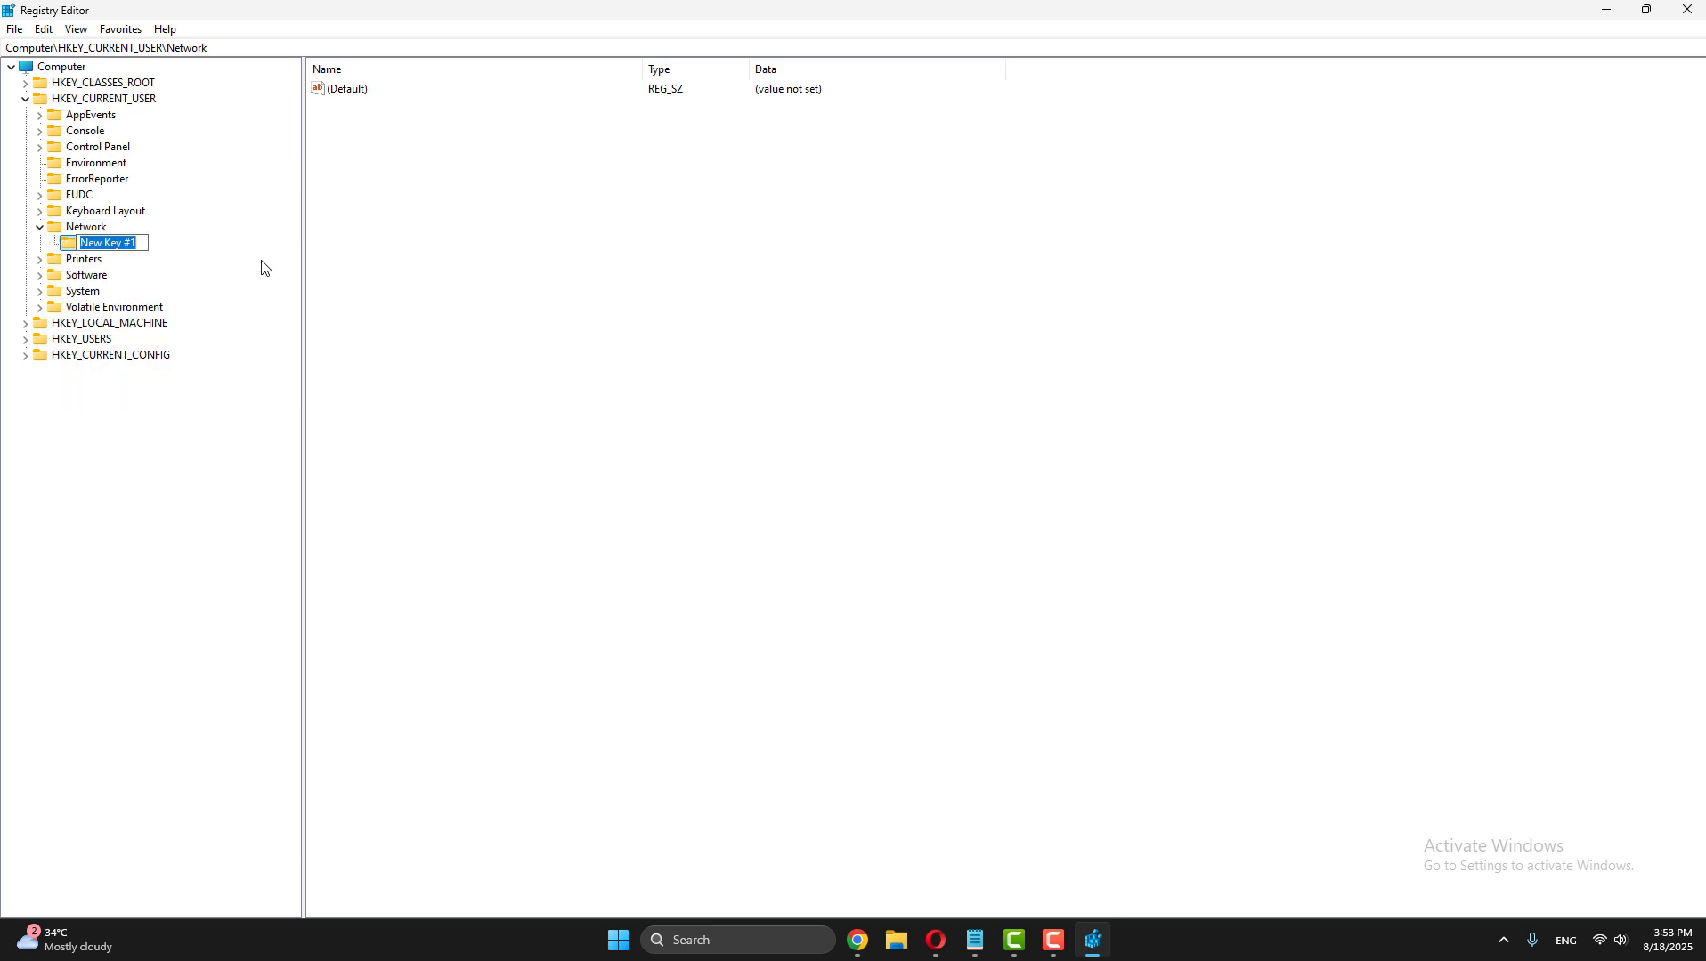
text(F)
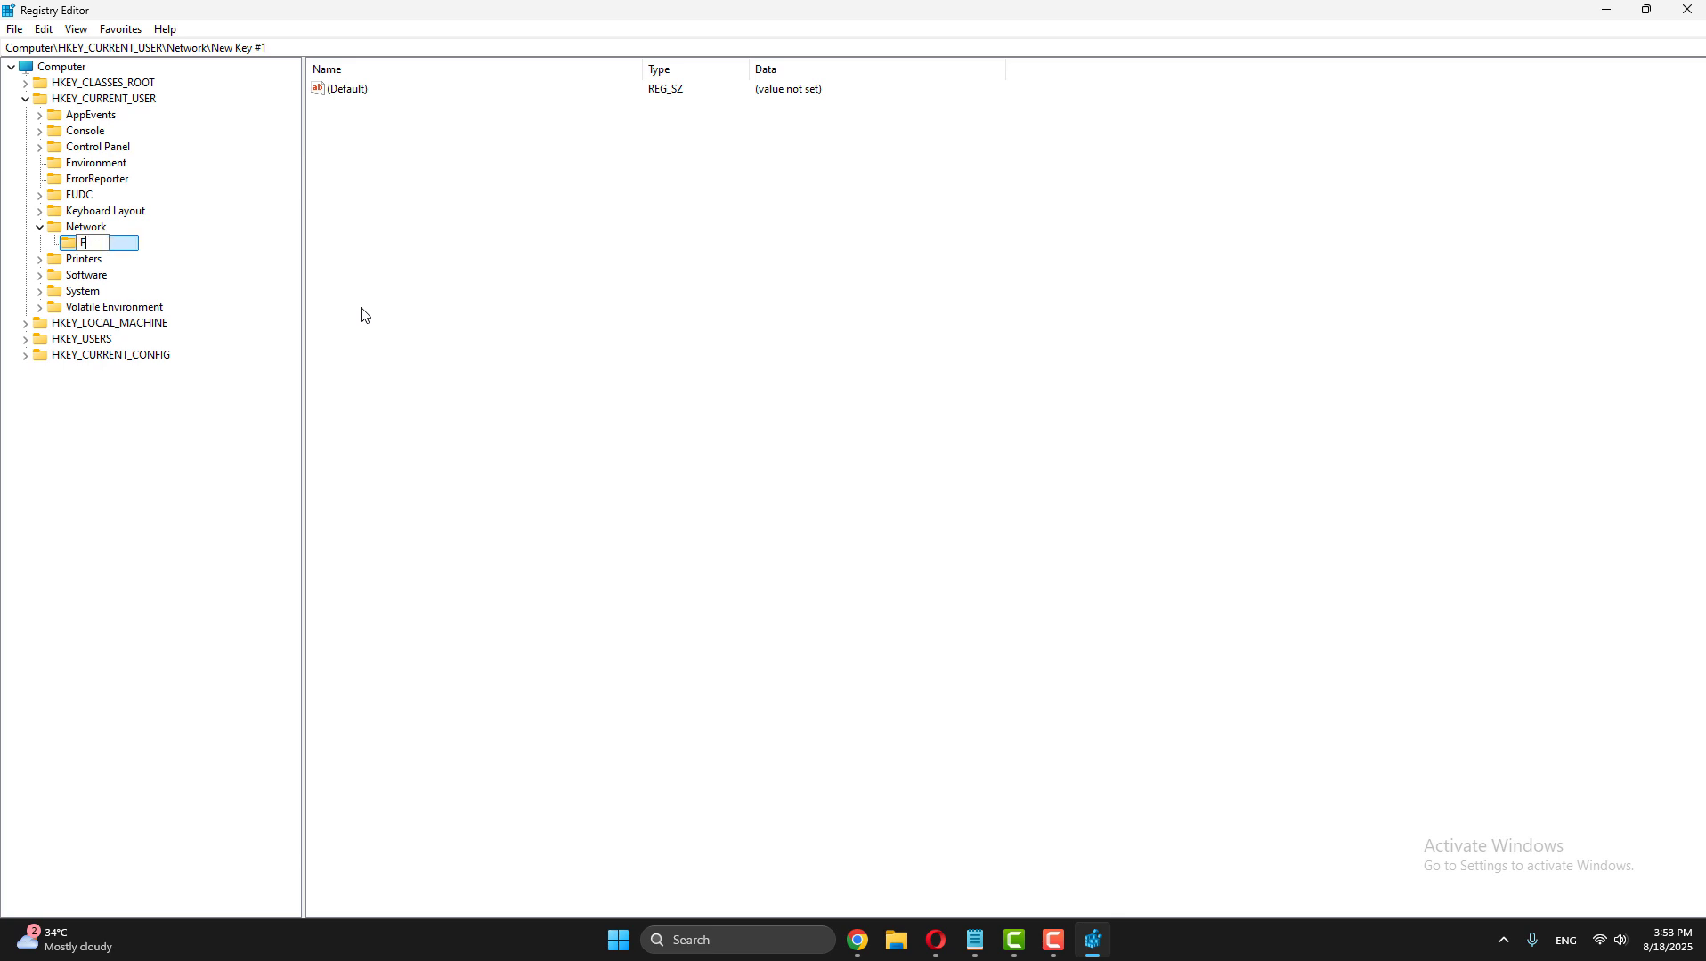
key(Return)
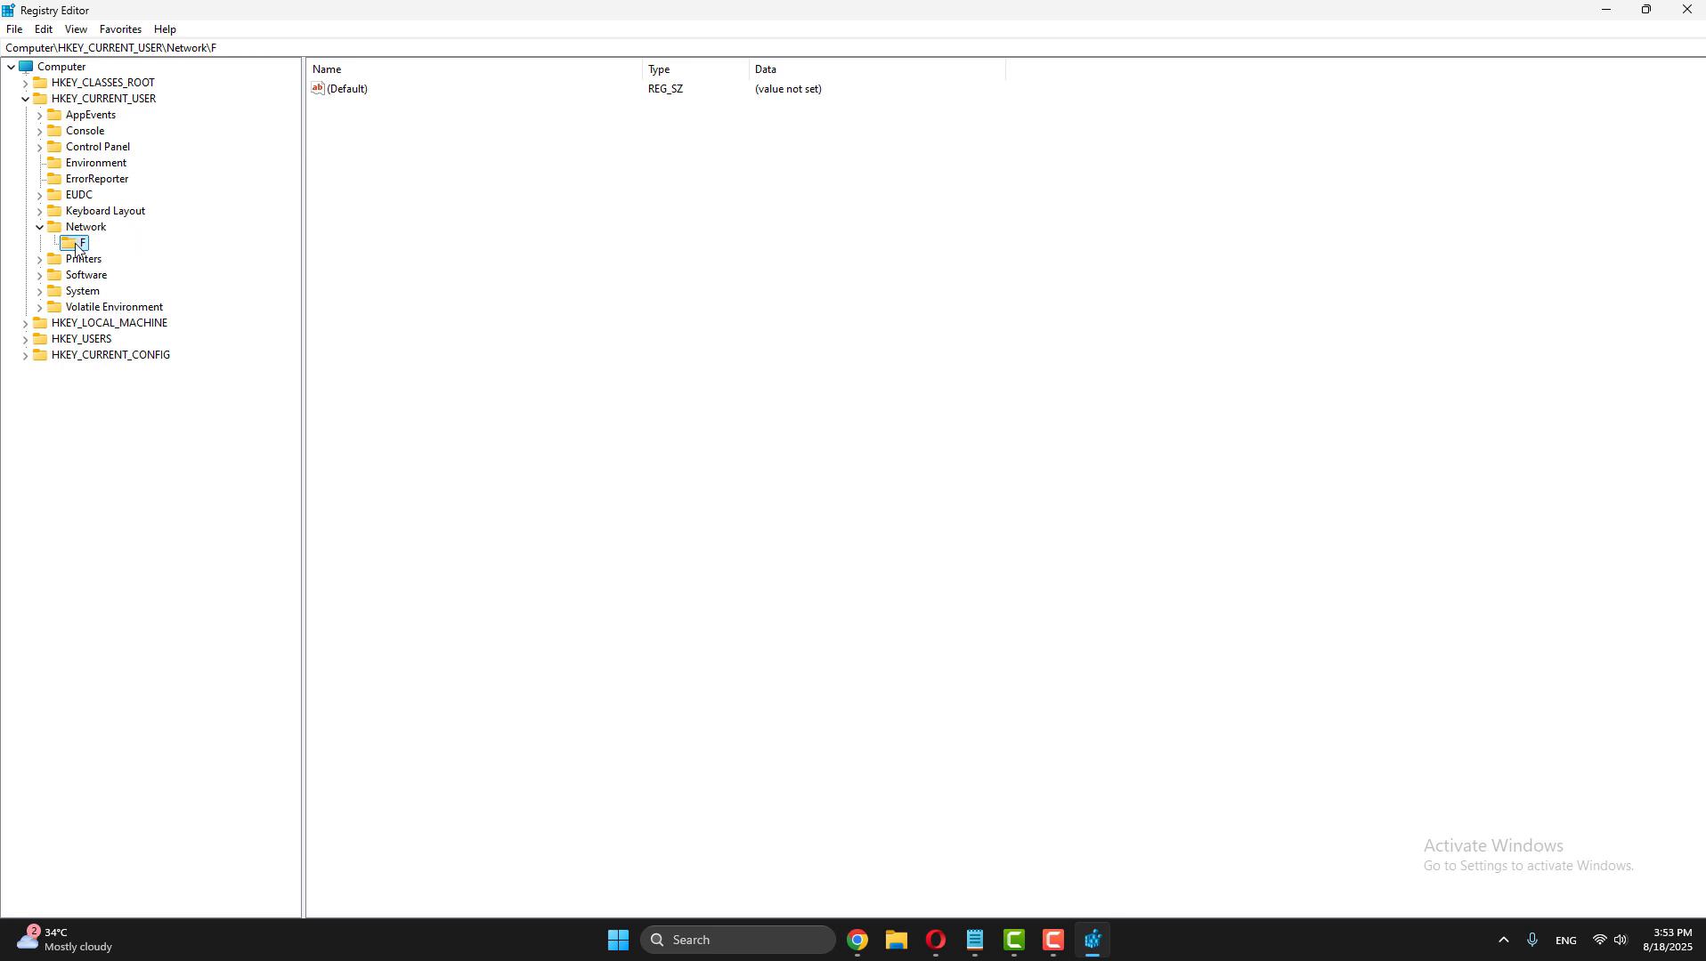
- Add a DWORD (32-bit) value named ProviderFlags to the F key and set its value data to 1
right_click(491, 191)
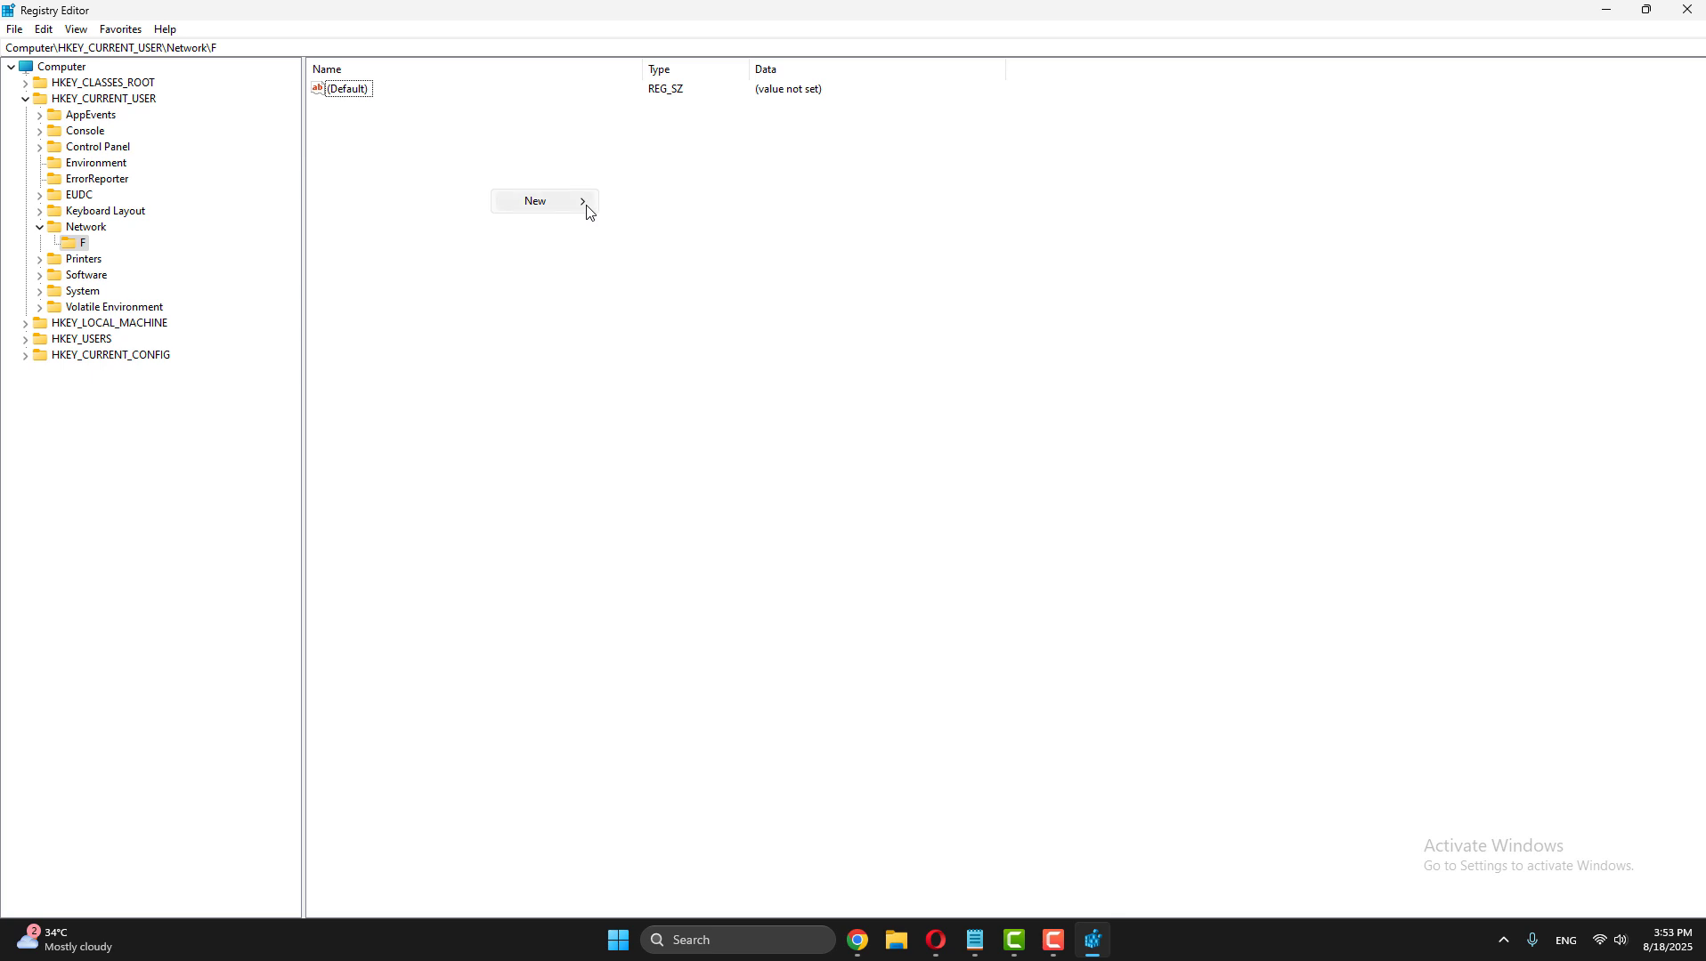
mouse_move(582, 207)
click(685, 268)
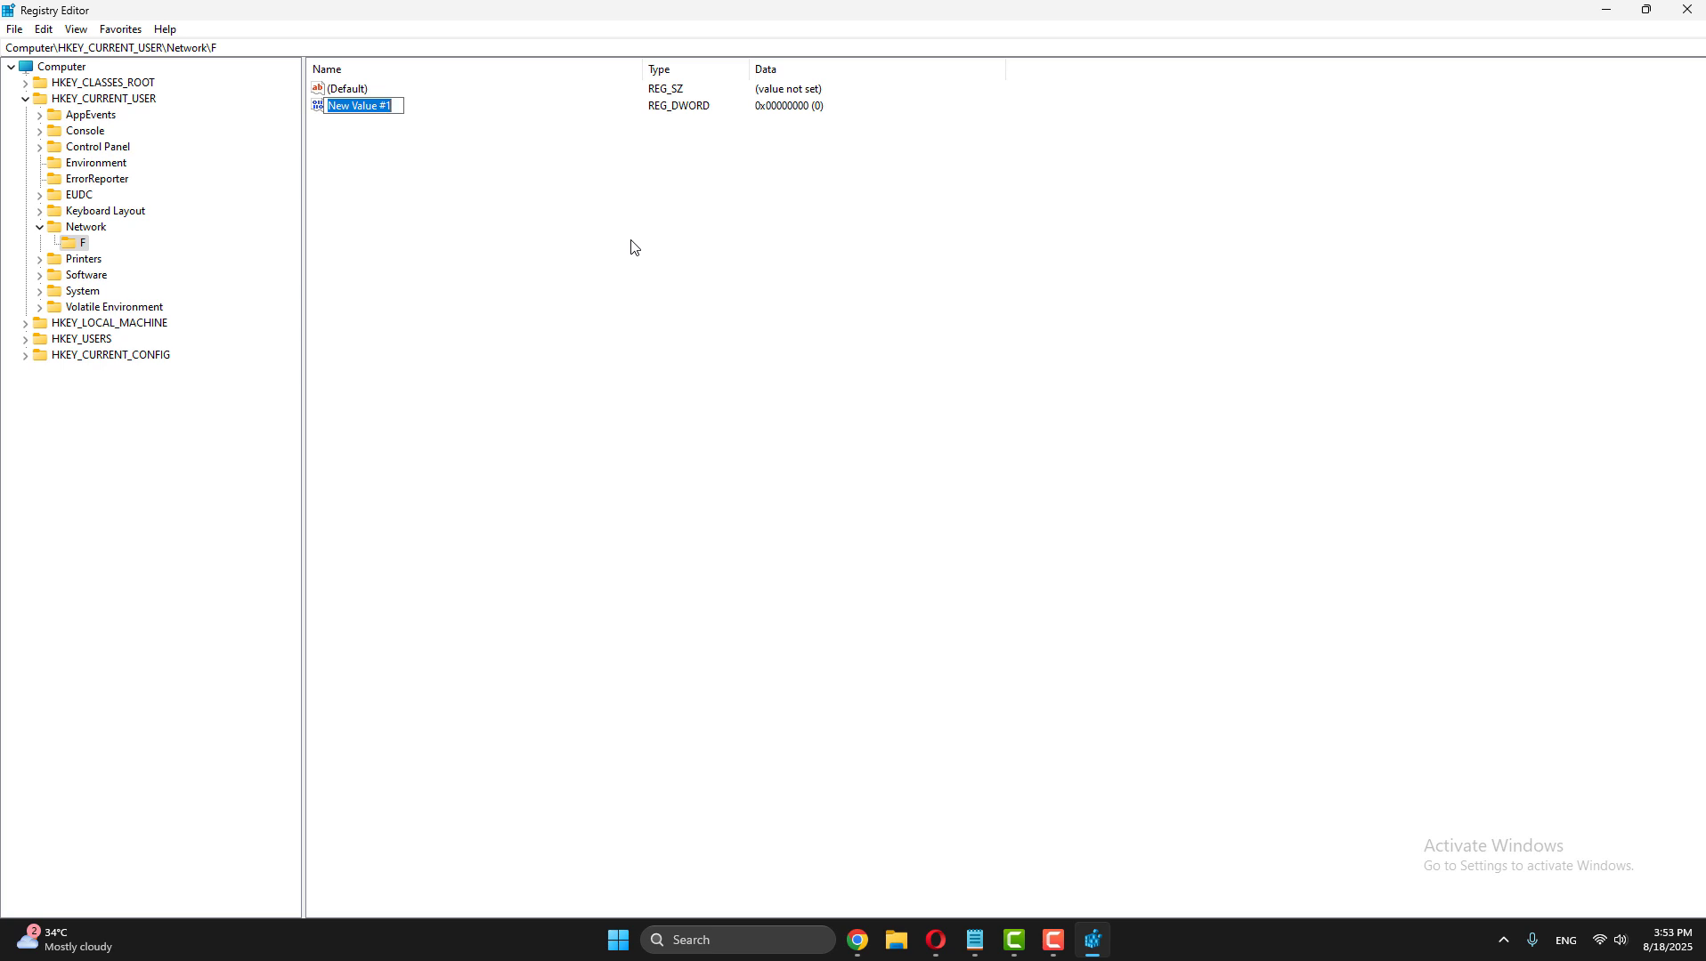
text(ProviderFlags)
key(Return)
double_click(357, 108)
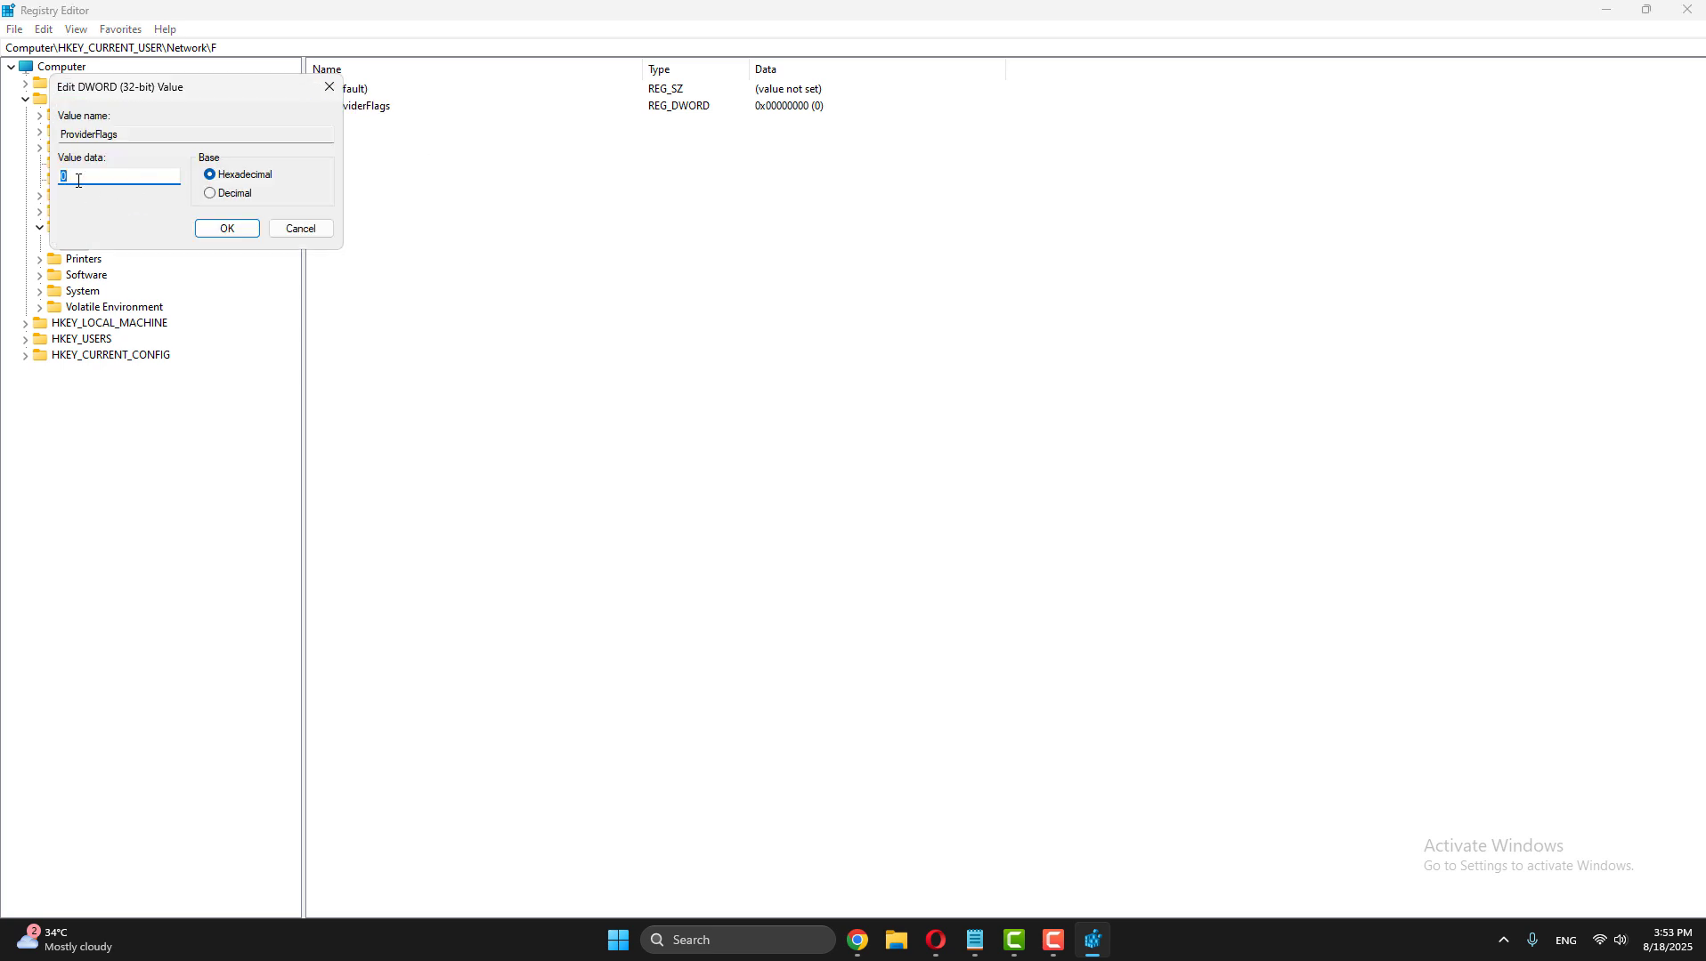
text(1)
click(239, 232)
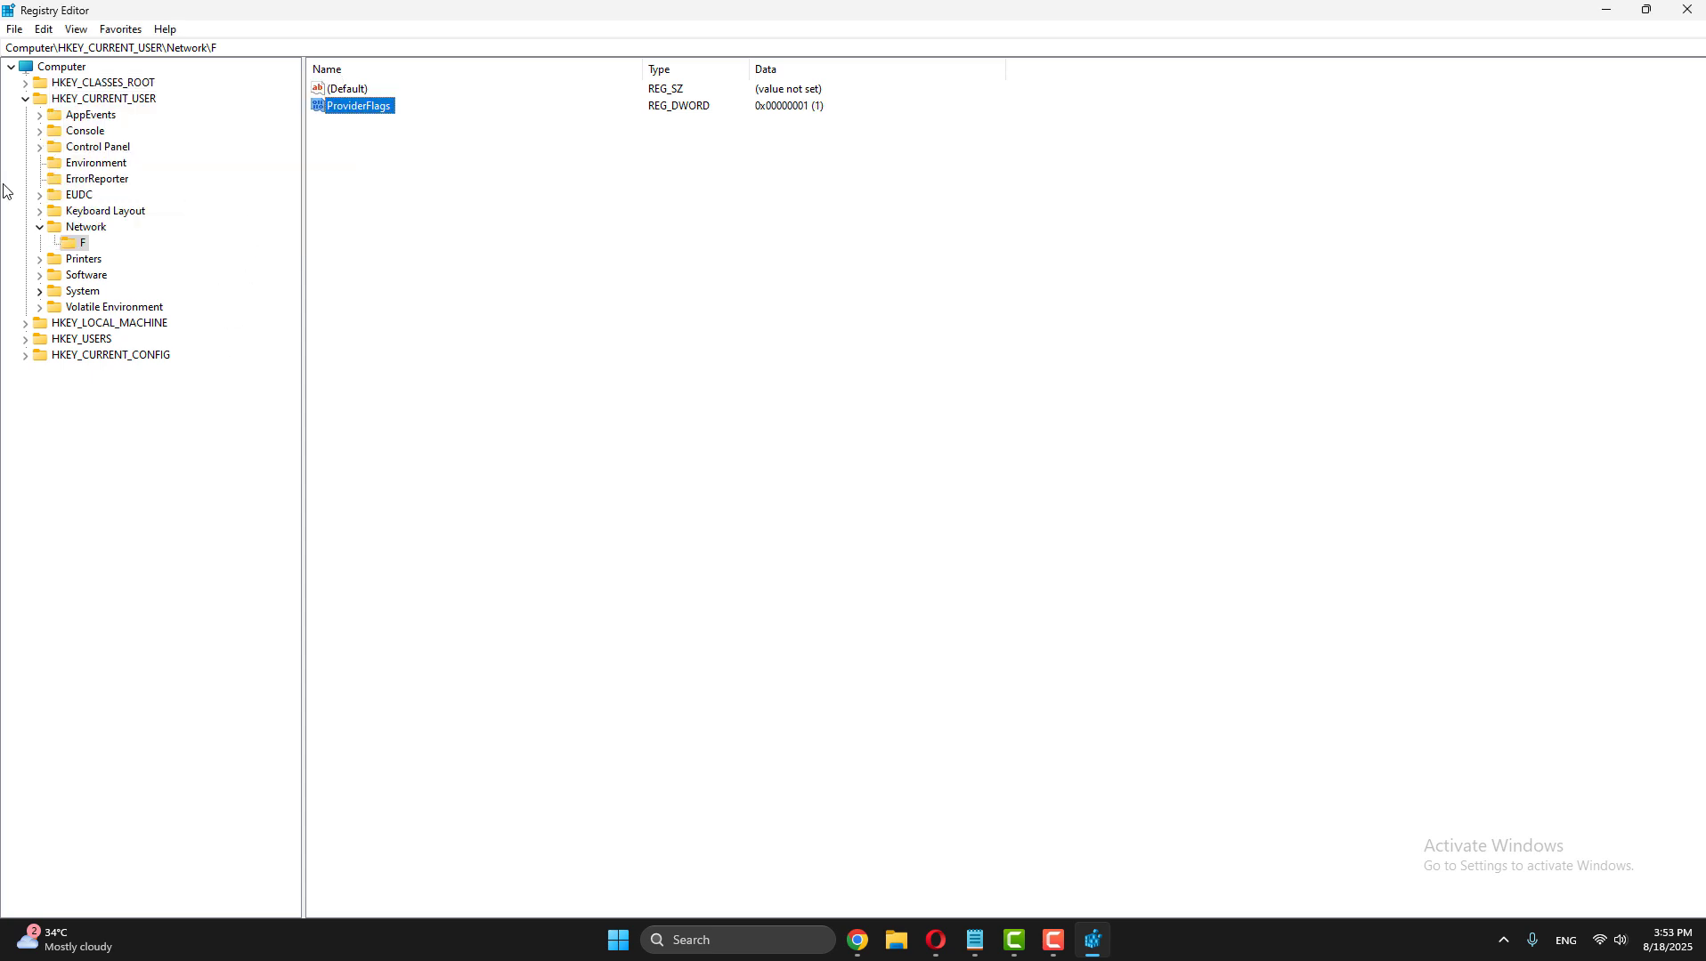
- Collapse the Network and HKEY_CURRENT_USER branches and close Registry Editor
click(40, 227)
click(25, 97)
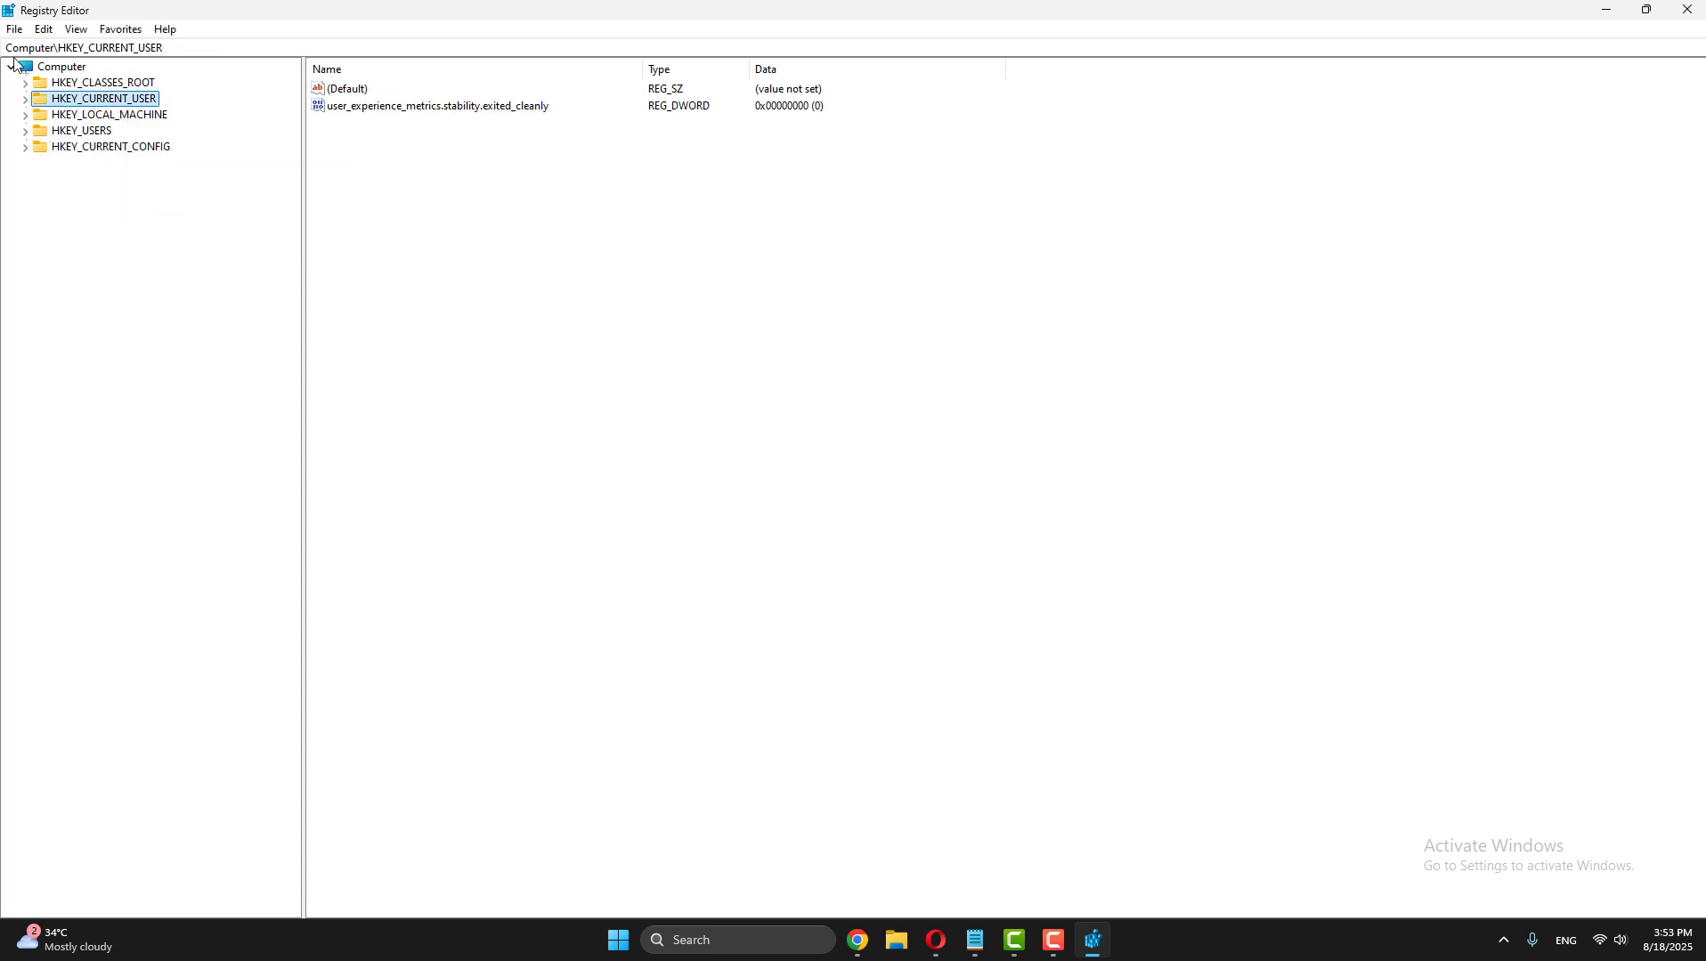
click(1695, 22)
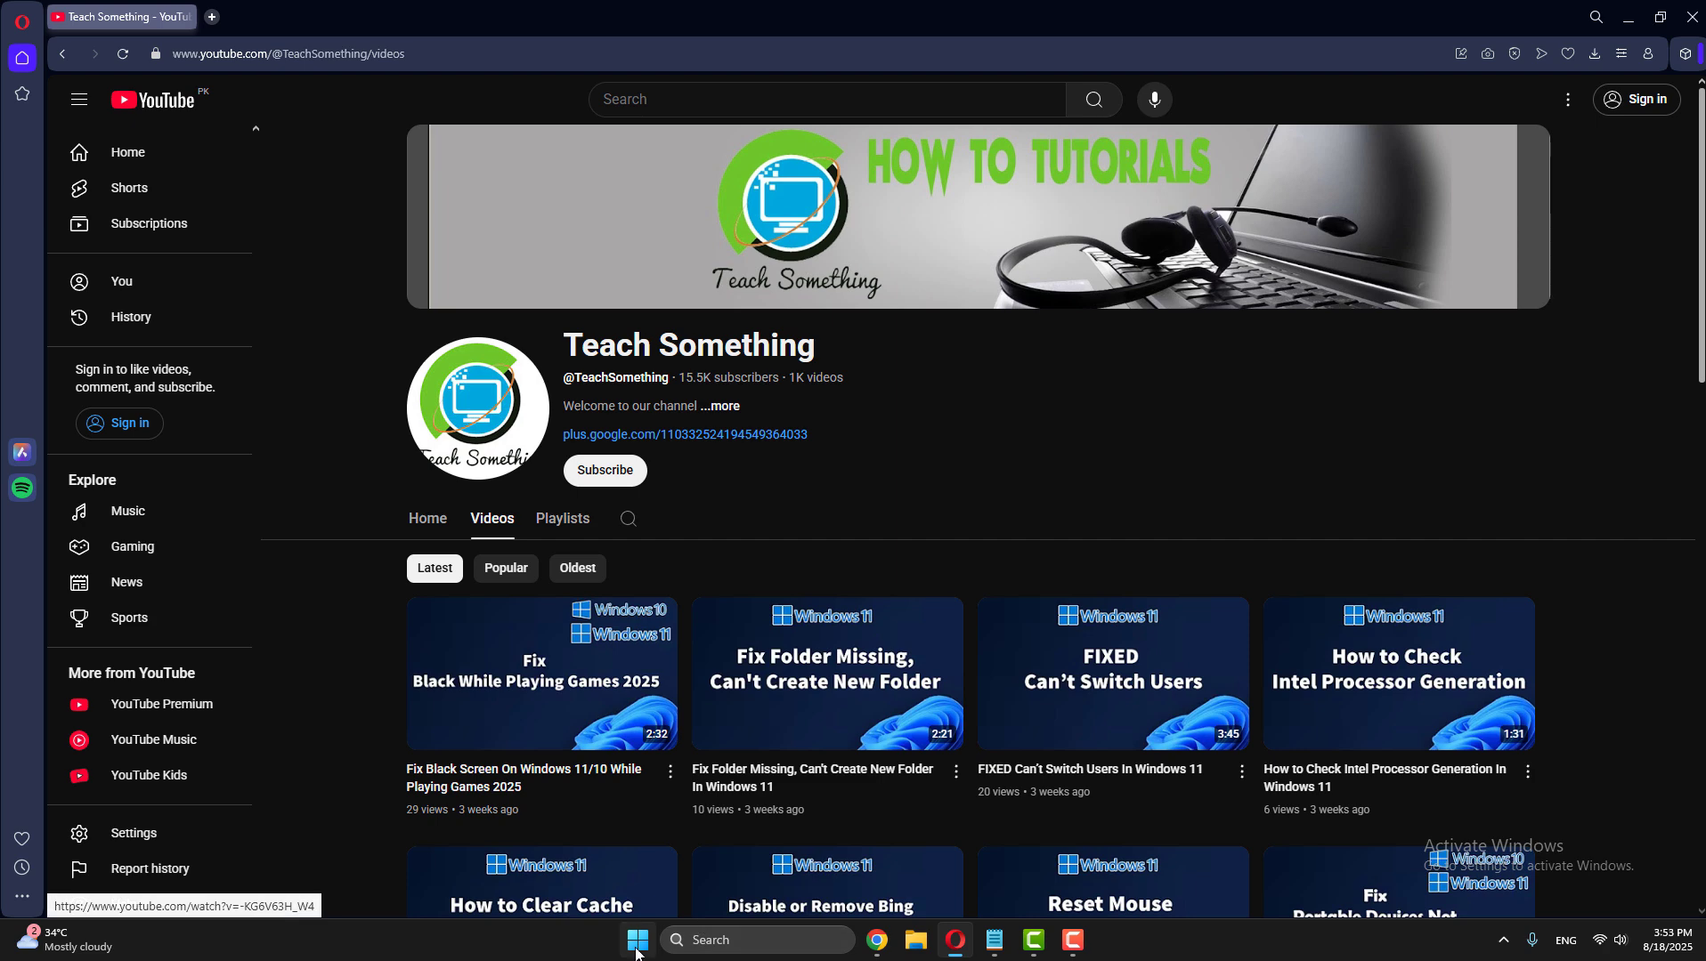
- Bring up the computer's power options and dismiss them without choosing one
key(super)
click(1077, 879)
click(1257, 490)
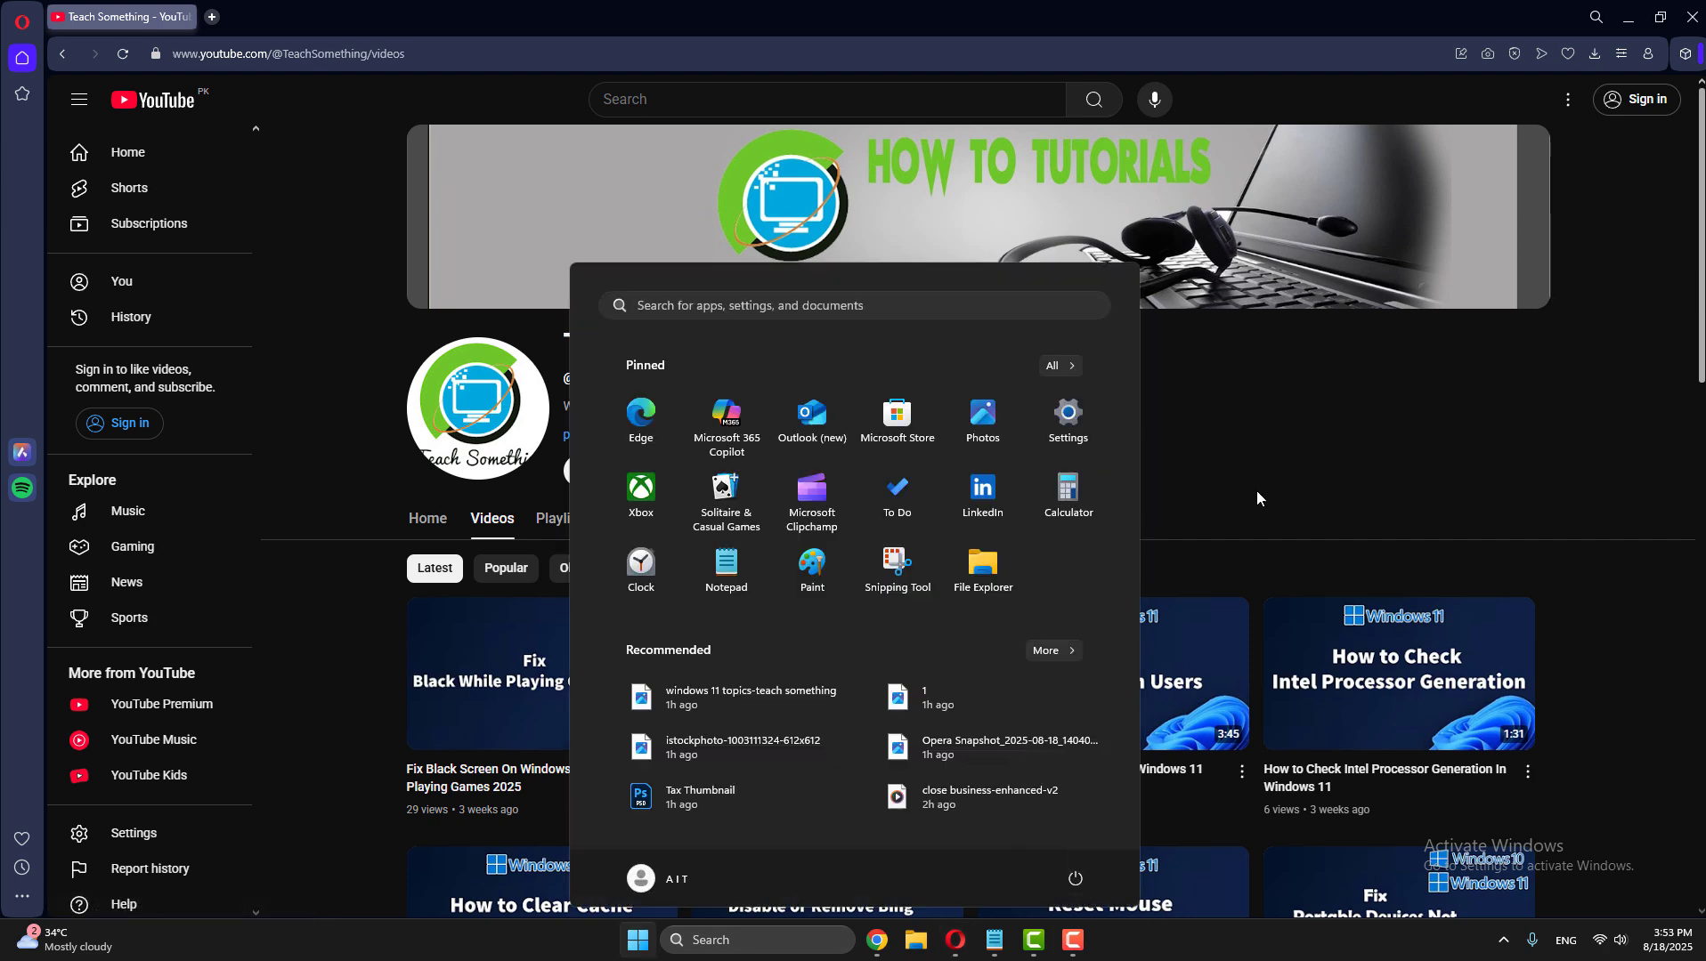
click(1257, 490)
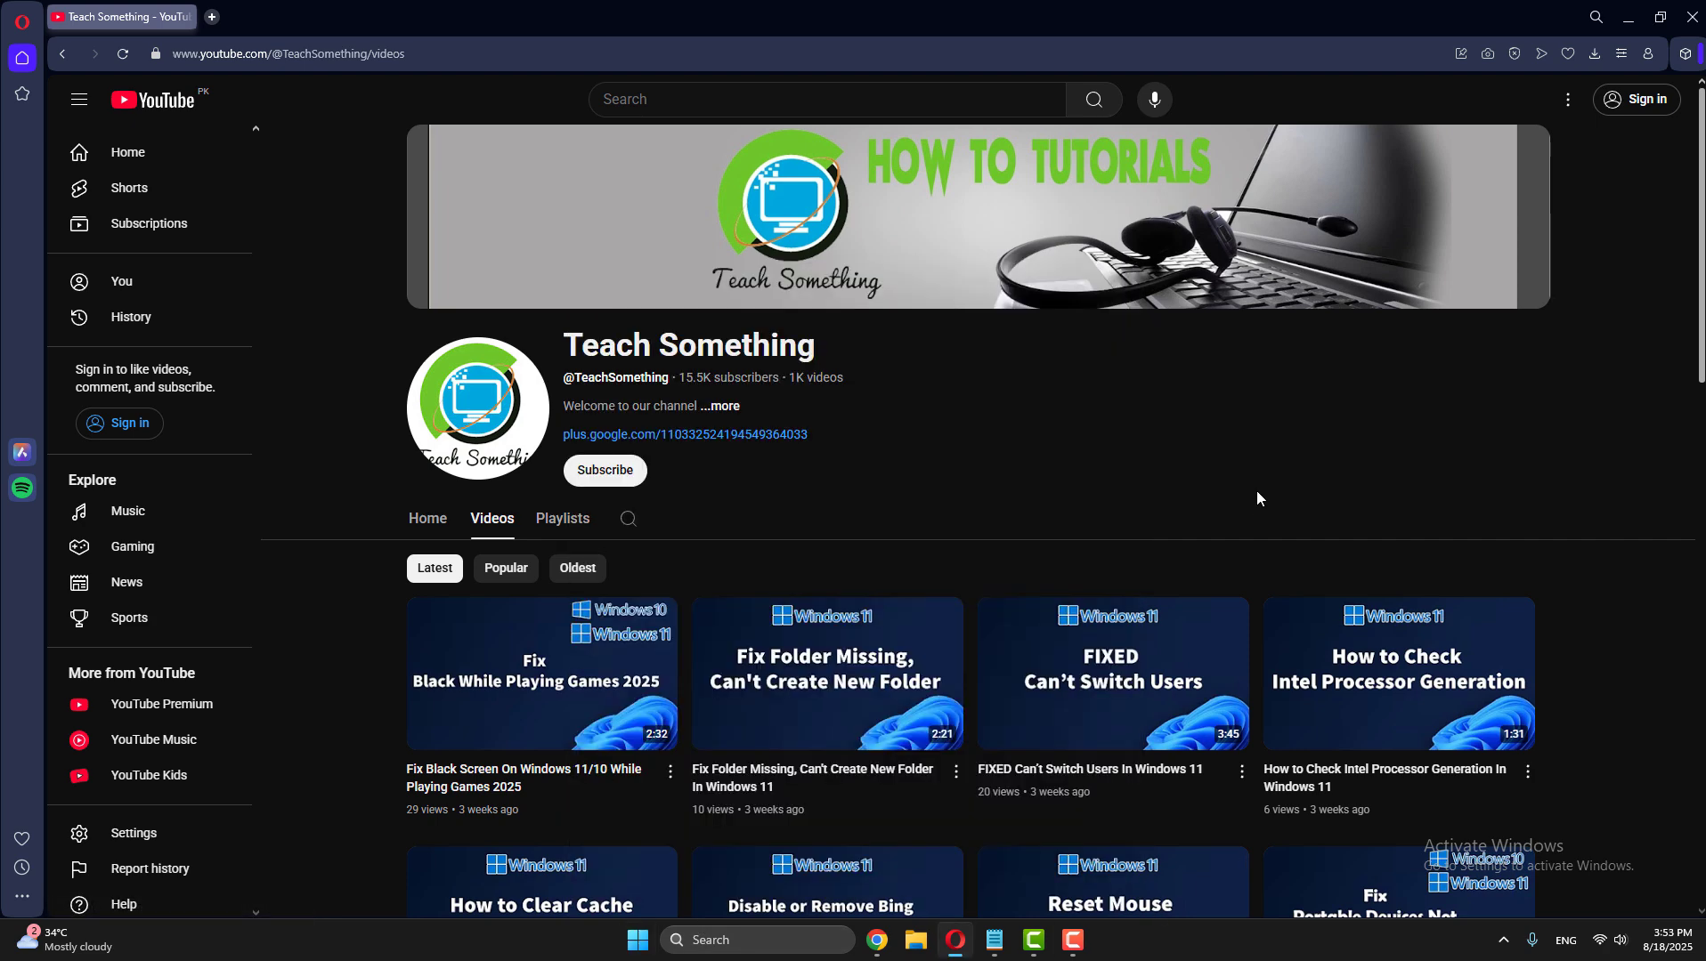